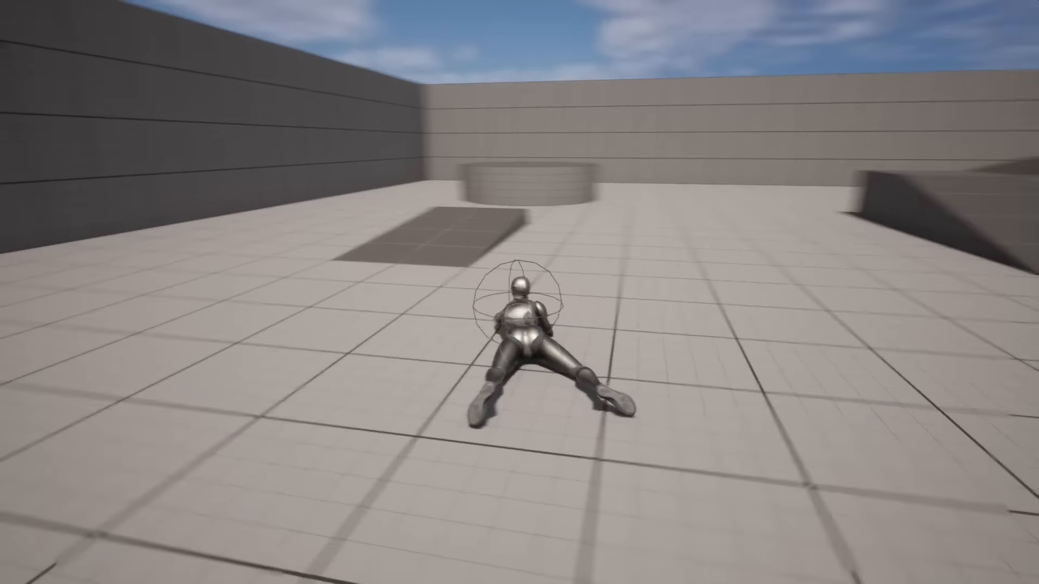
Step: Playtest the character's prone toggle by crawling forward, standing up and going prone again
{"action": "key", "text": "w"}
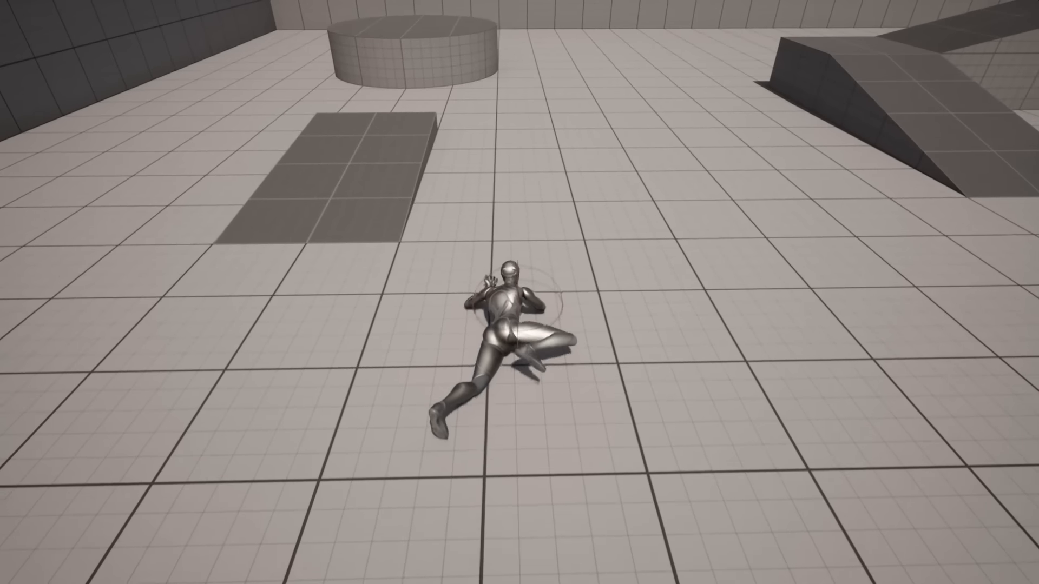
{"action": "key", "text": "z"}
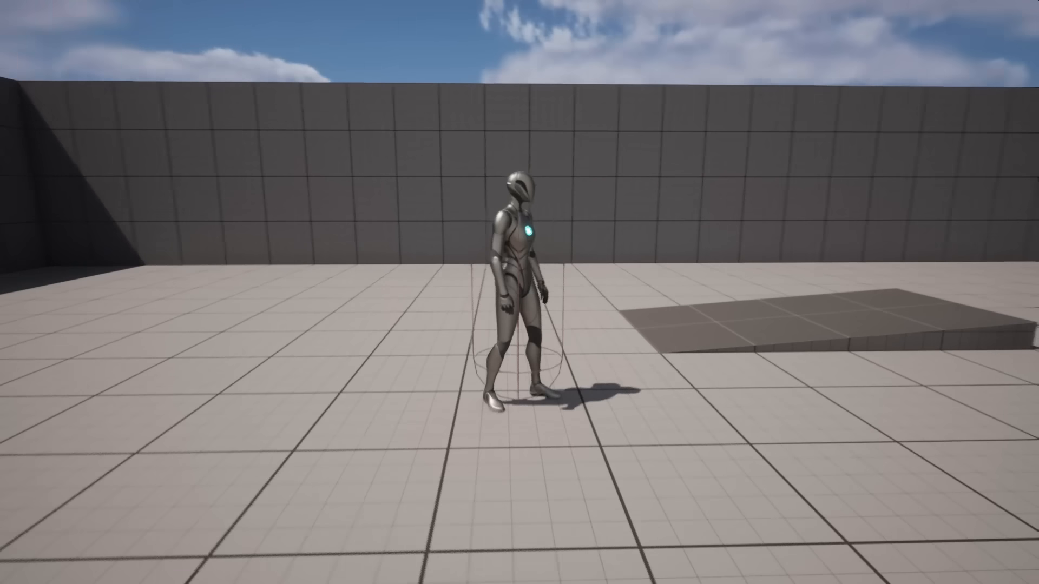
{"action": "key", "text": "z"}
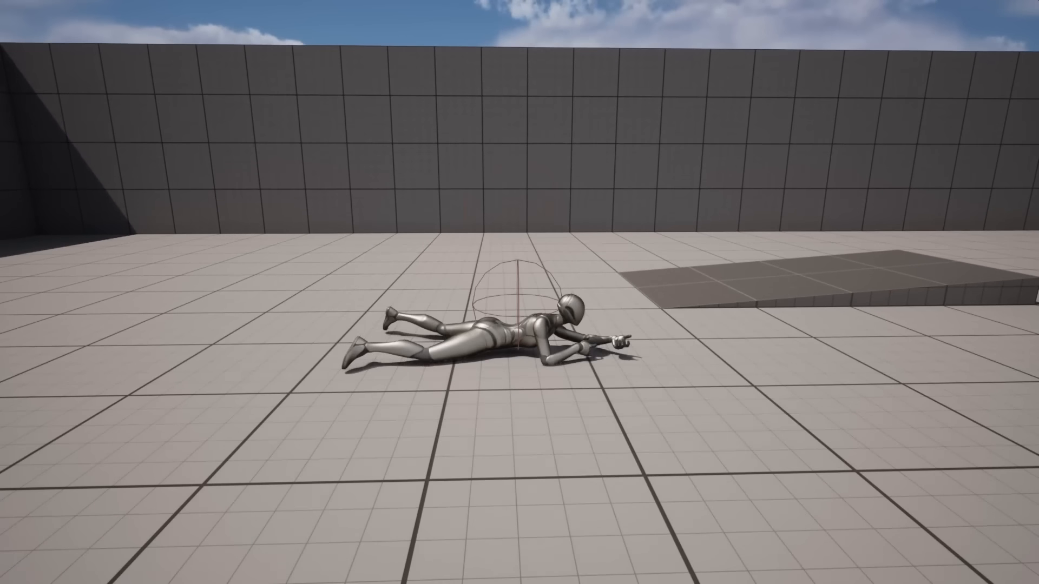
{"action": "key", "text": "w"}
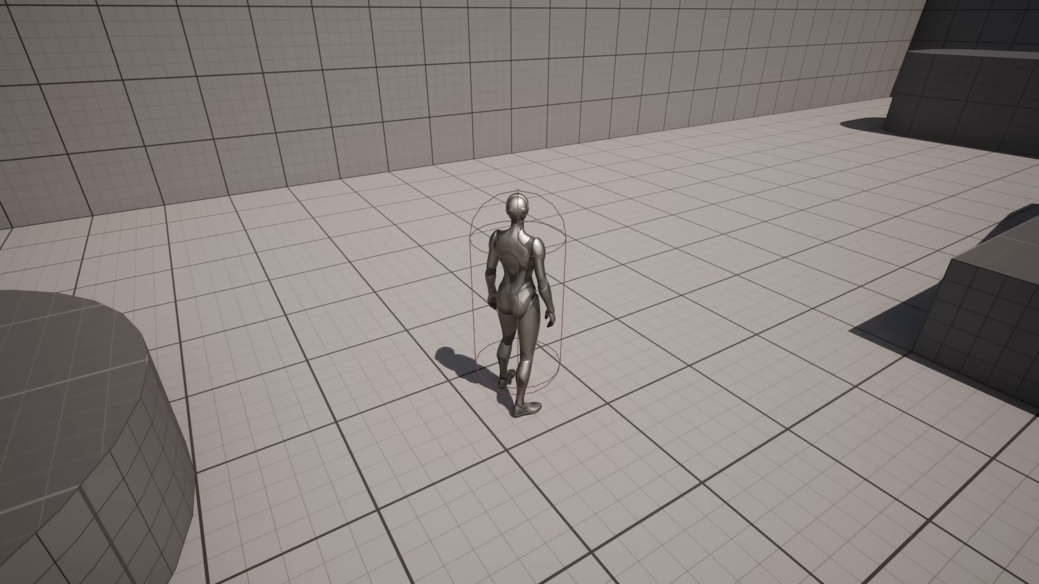
Step: Playtest walking, crawling in several directions and returning to a stand around the level, and end the play session
{"action": "key", "text": "w"}
{"action": "key", "text": "z"}
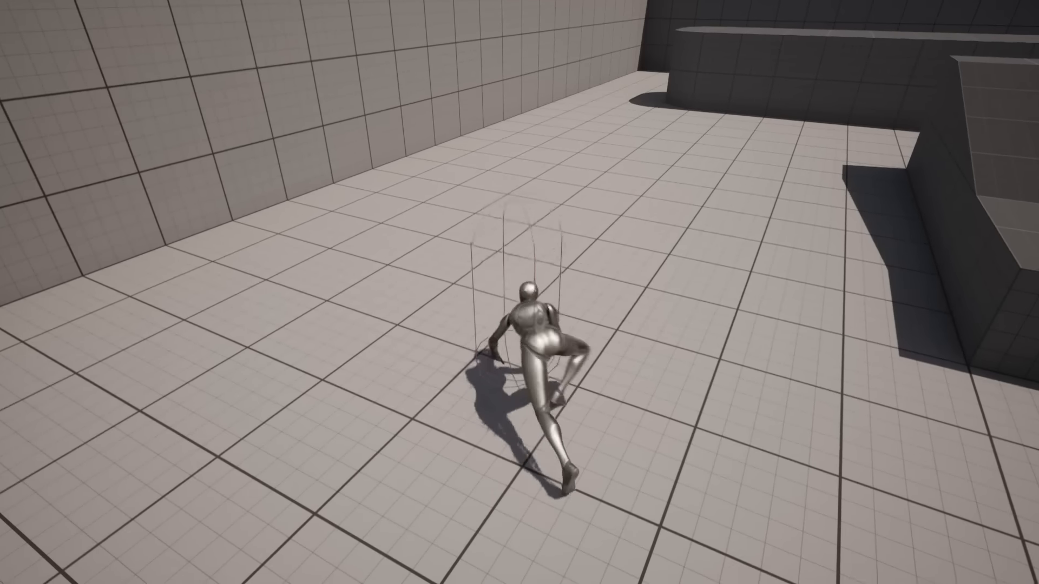
{"action": "key", "text": "a"}
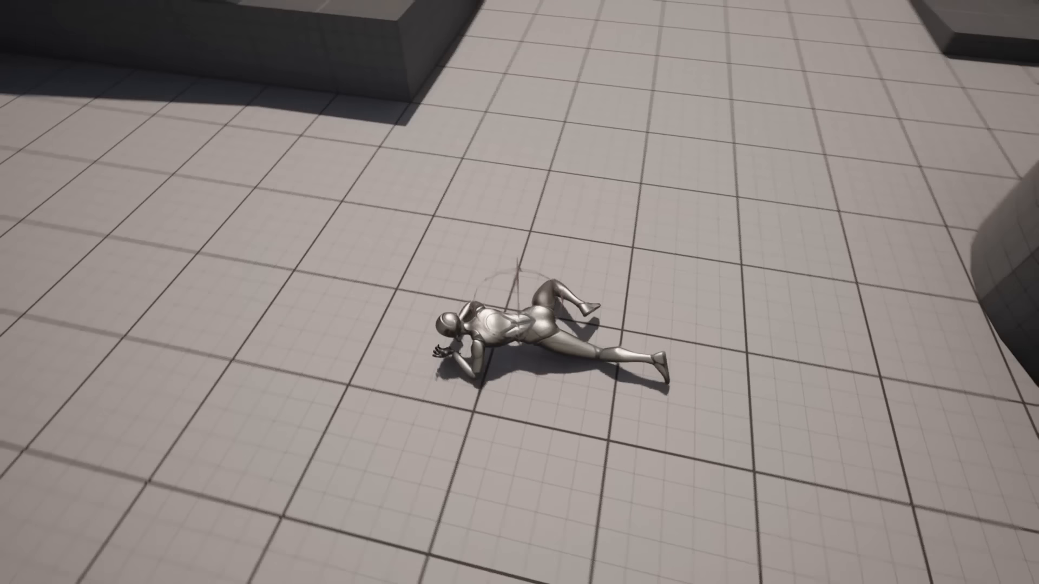
{"action": "key", "text": "w"}
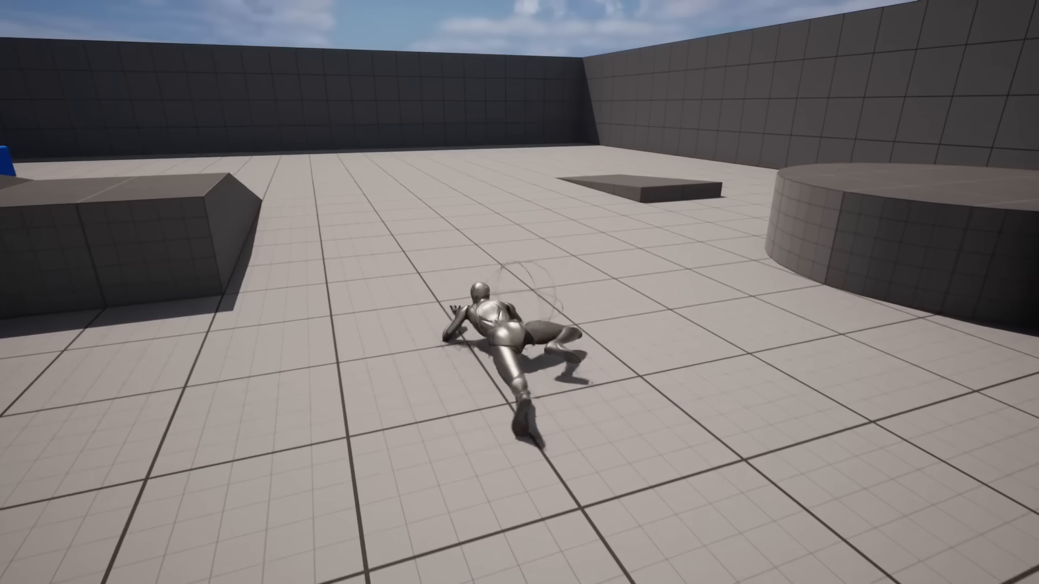
{"action": "key", "text": "w"}
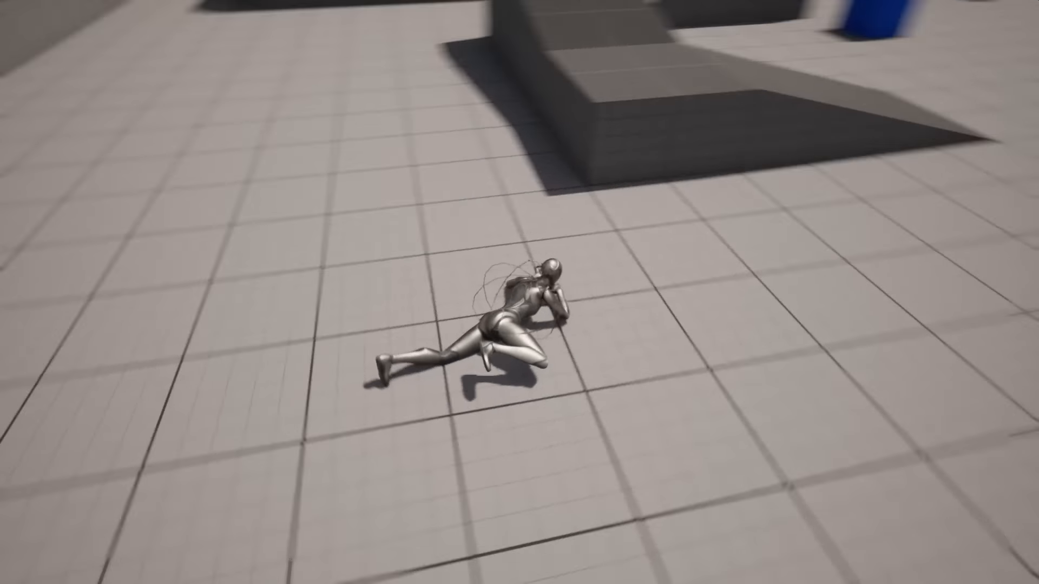
{"action": "key", "text": "w"}
{"action": "key", "text": "z"}
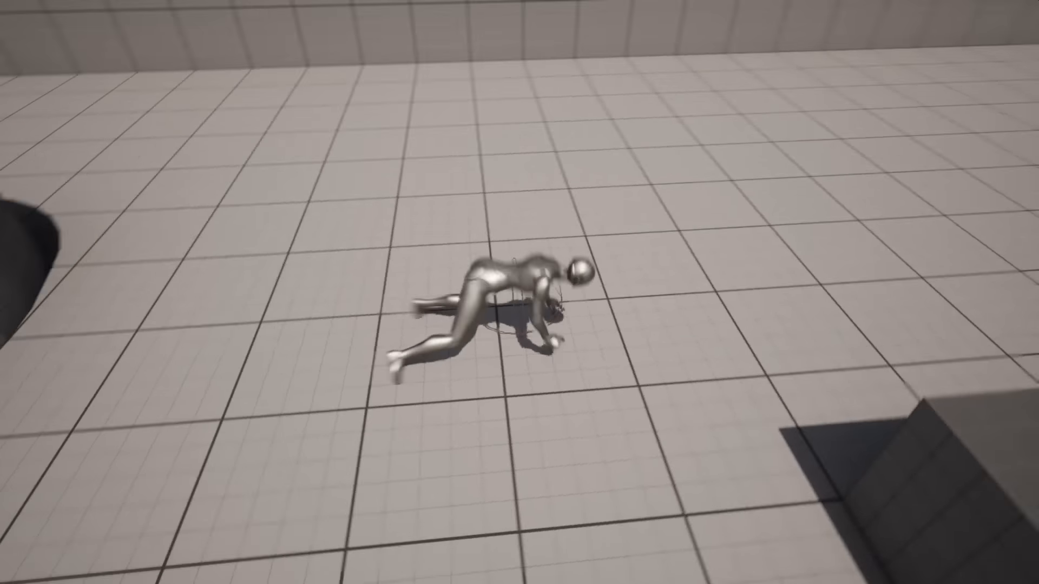
{"action": "key", "text": "w"}
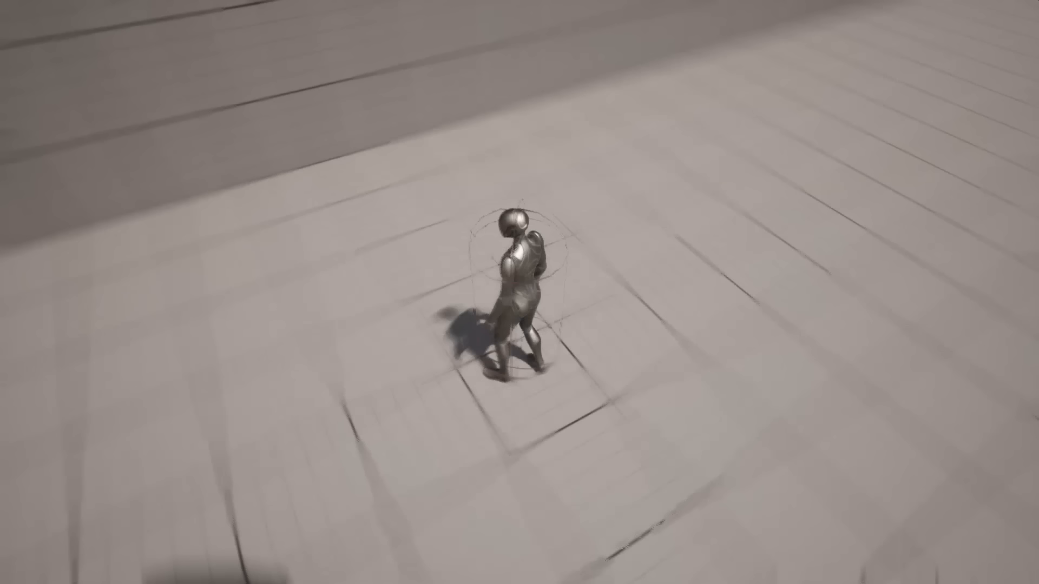
{"action": "key", "text": "w"}
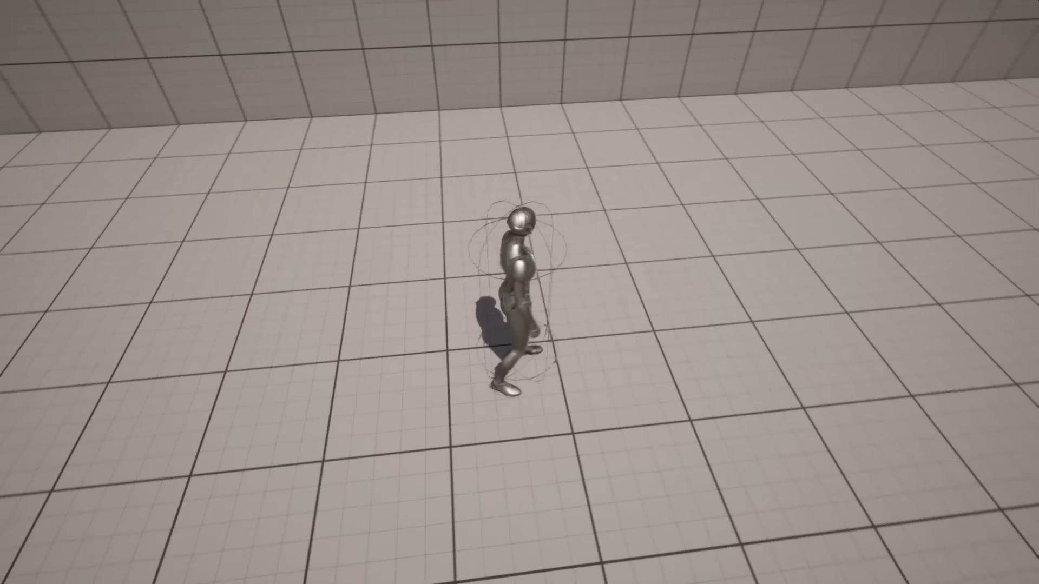
{"action": "key", "text": "w"}
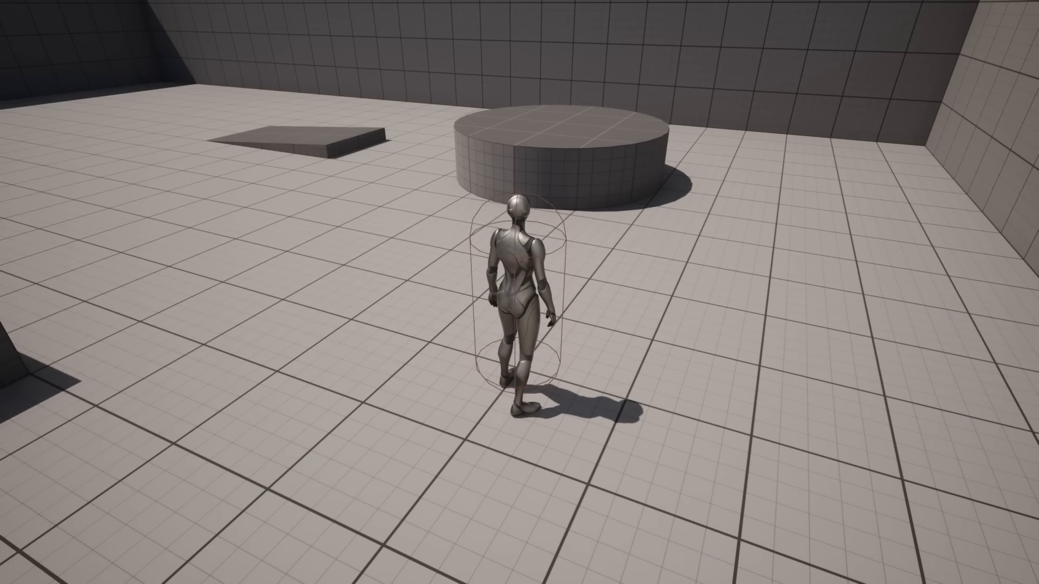
{"action": "key", "text": "Escape"}
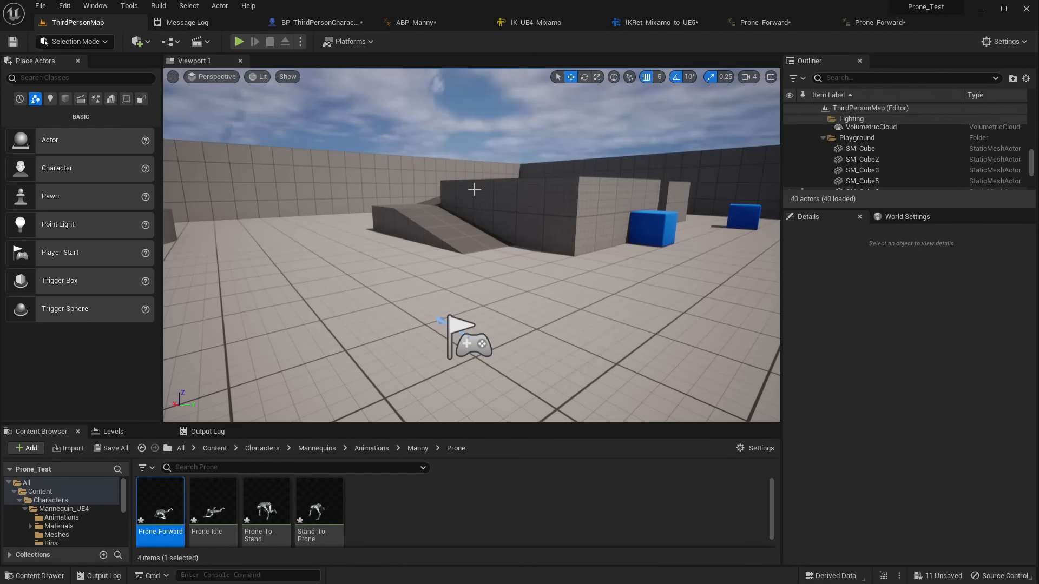
Step: Preview the Prone_Forward, Prone_Idle, Prone_To_Stand and Stand_To_Prone animations, and return to the ThirdPersonMap level
{"action": "double_click", "coordinate": [157, 497]}
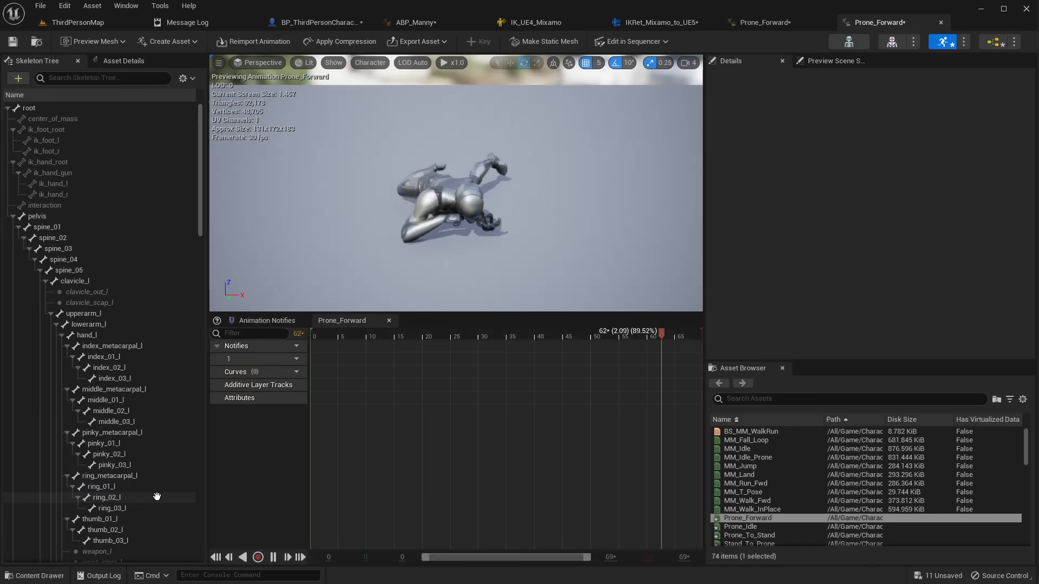
{"action": "mouse_move", "coordinate": [459, 255]}
{"action": "right_mouse_down"}
{"action": "mouse_move", "coordinate": [411, 282]}
{"action": "mouse_move", "coordinate": [536, 216]}
{"action": "mouse_move", "coordinate": [476, 255]}
{"action": "right_mouse_up"}
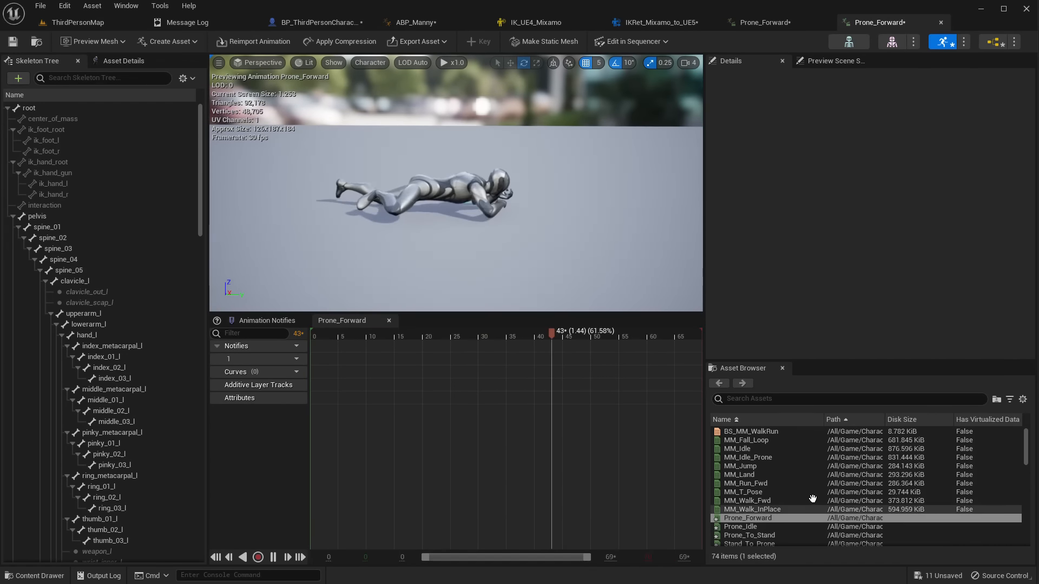
{"action": "left_click", "coordinate": [749, 527]}
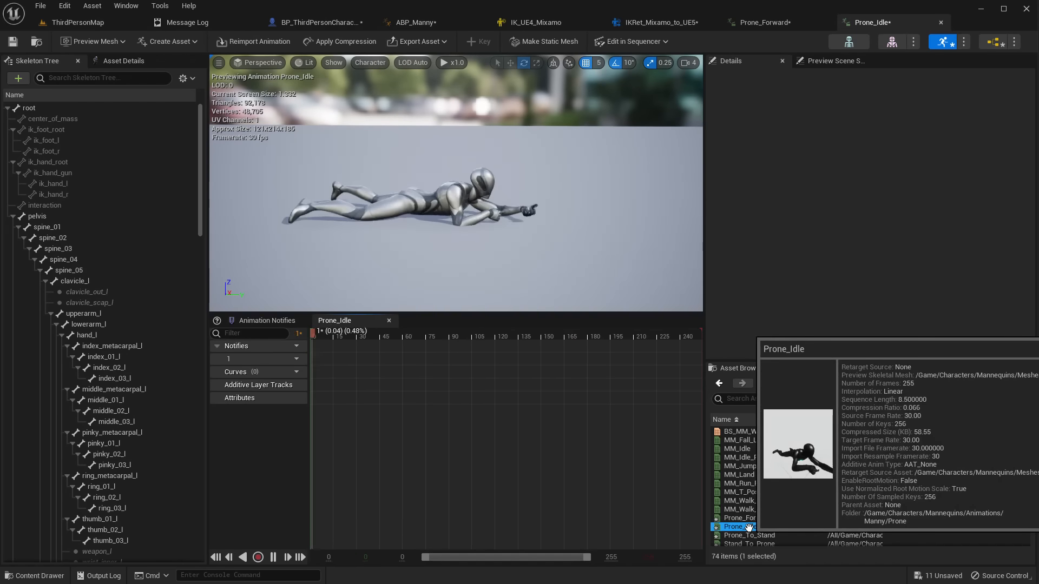
{"action": "left_click", "coordinate": [760, 535]}
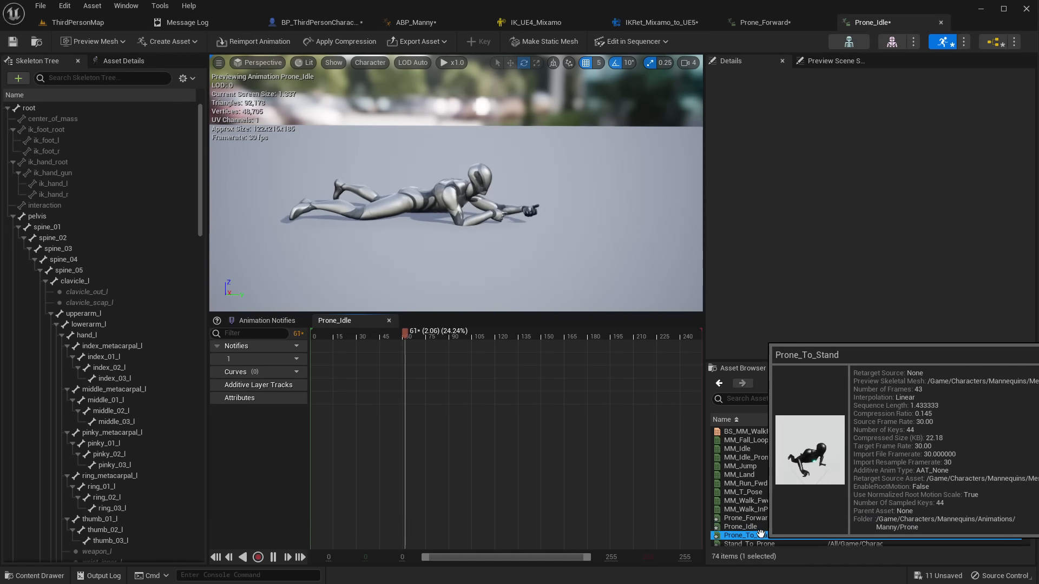
{"action": "left_click", "coordinate": [752, 543]}
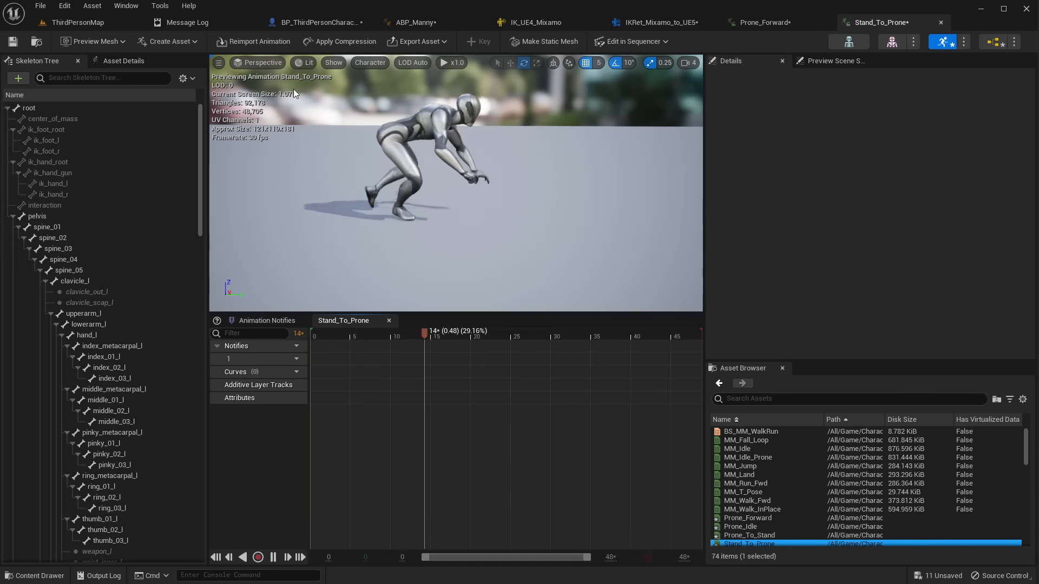
{"action": "left_click", "coordinate": [77, 22]}
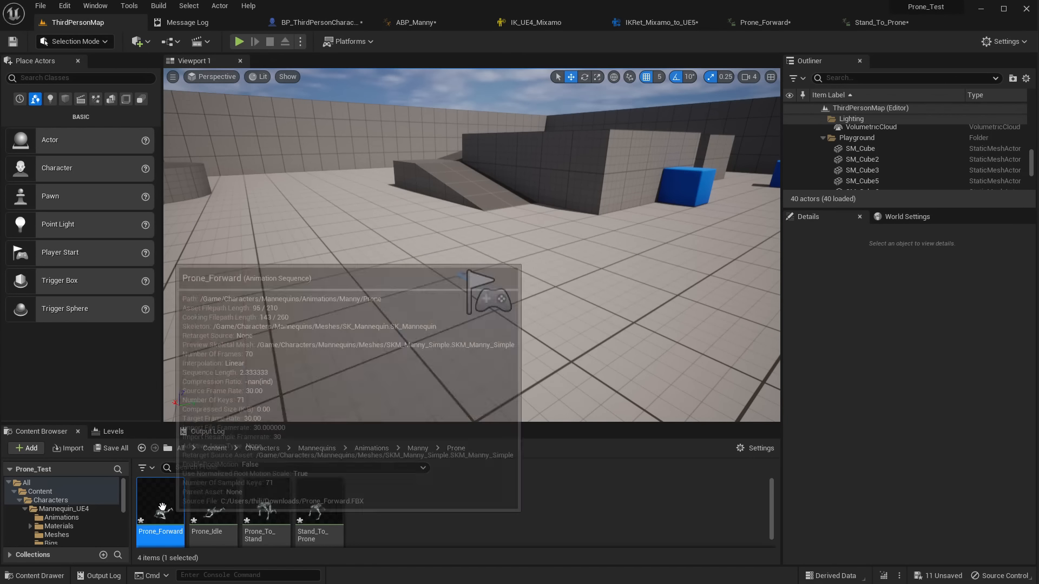
{"action": "right_click", "coordinate": [161, 506]}
{"action": "mouse_move", "coordinate": [240, 126]}
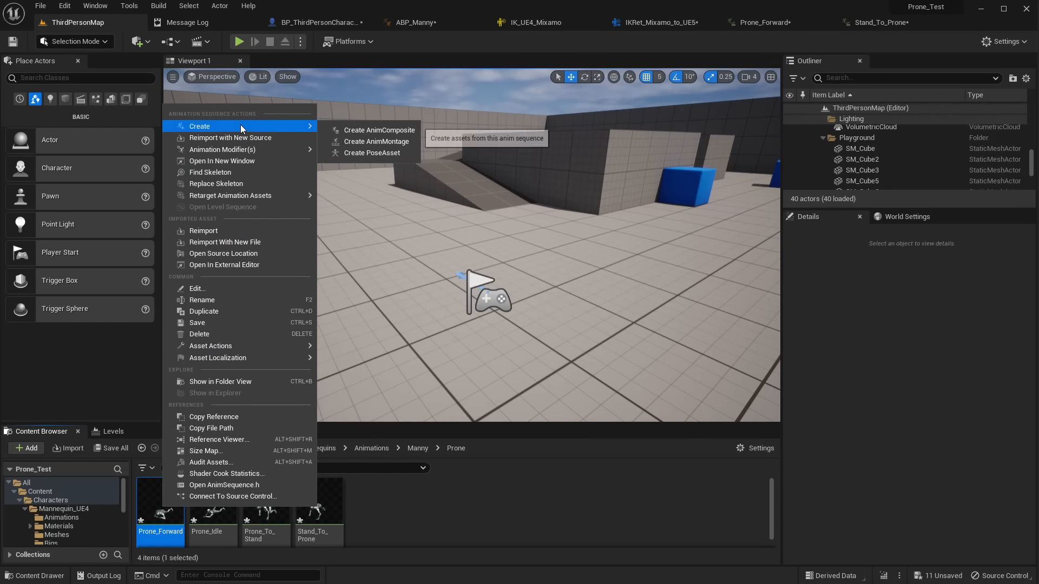
{"action": "left_click", "coordinate": [433, 495]}
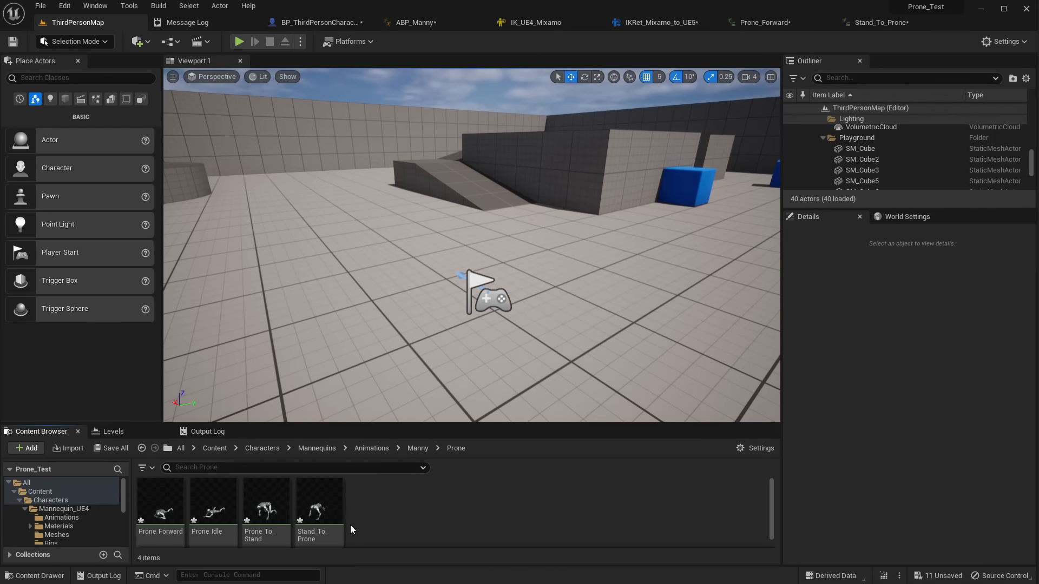
{"action": "right_click", "coordinate": [366, 513]}
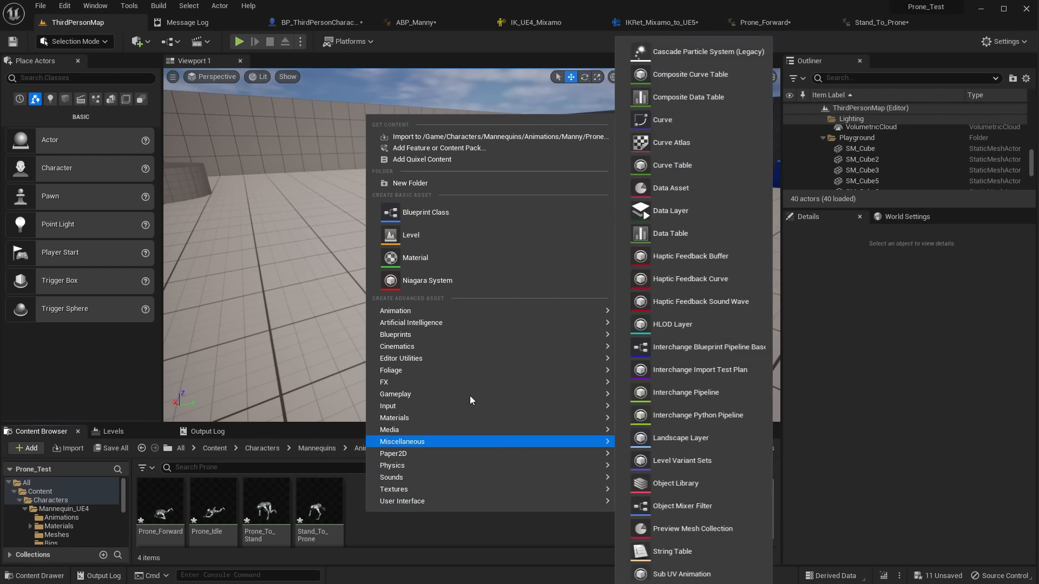
{"action": "mouse_move", "coordinate": [457, 319]}
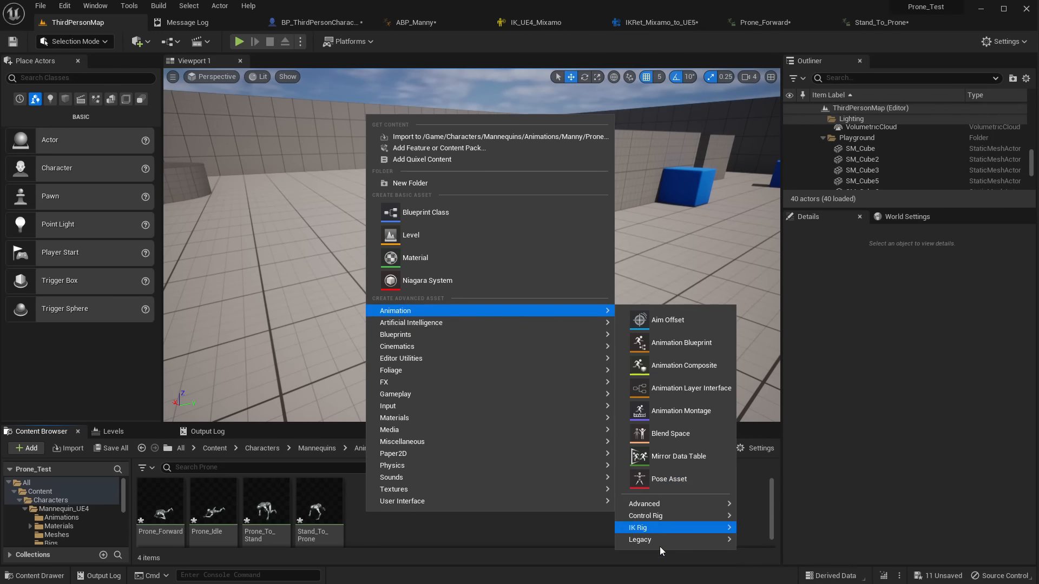
{"action": "left_click", "coordinate": [674, 434]}
{"action": "key", "text": "Escape"}
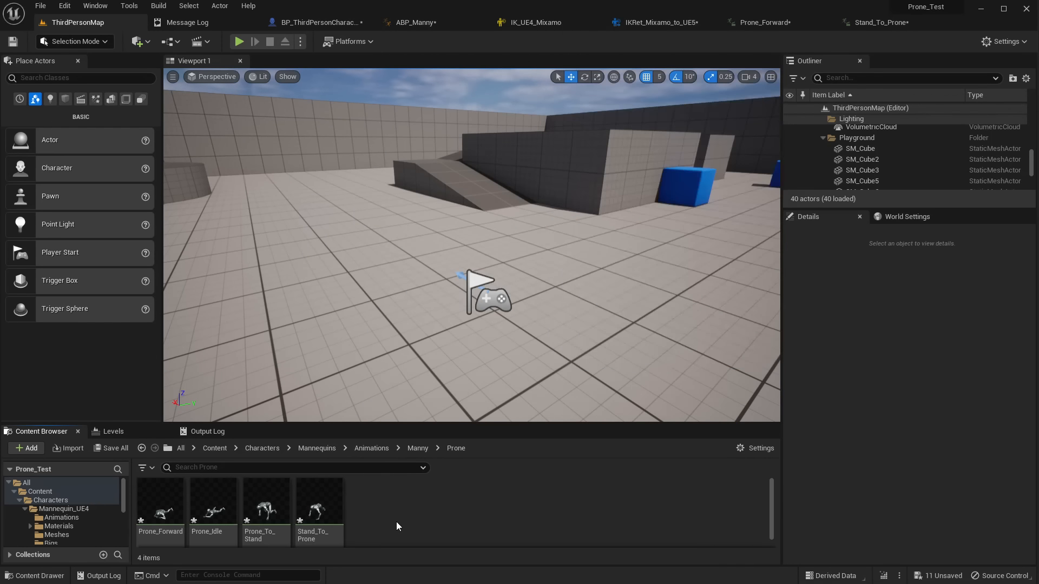
{"action": "right_click", "coordinate": [382, 514]}
{"action": "mouse_move", "coordinate": [439, 311]}
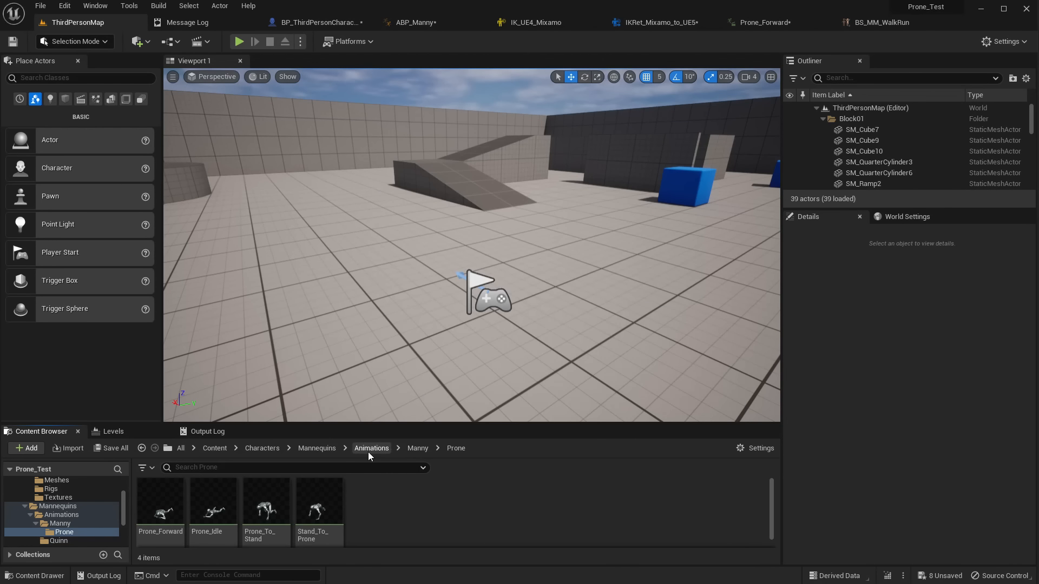
Step: Create a Blend Space 1D from the SKM_Manny mesh in the Mannequins Meshes folder
{"action": "left_click", "coordinate": [417, 448]}
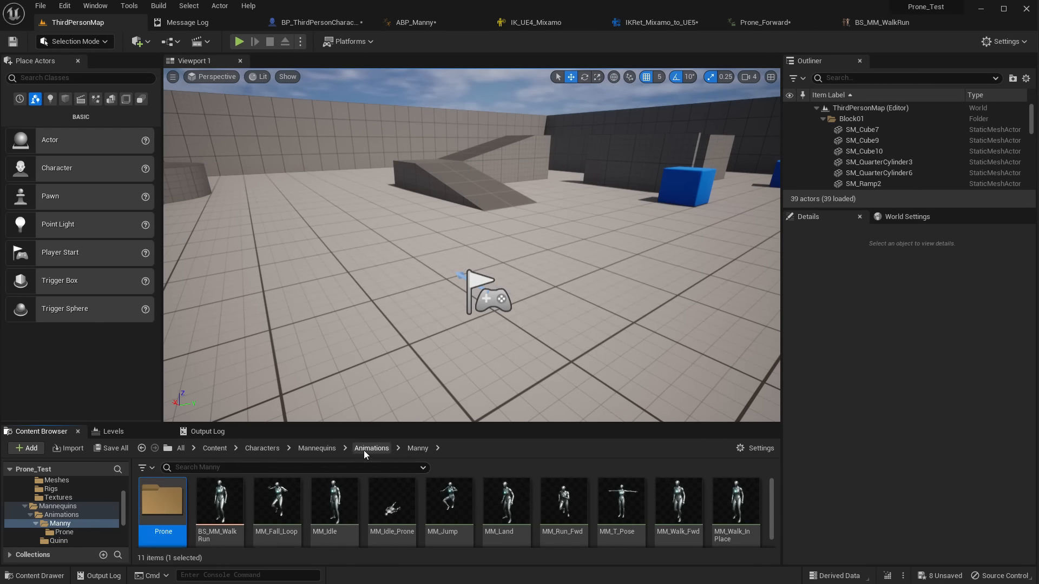
{"action": "left_click", "coordinate": [314, 448]}
{"action": "left_click", "coordinate": [270, 503]}
{"action": "double_click", "coordinate": [270, 502]}
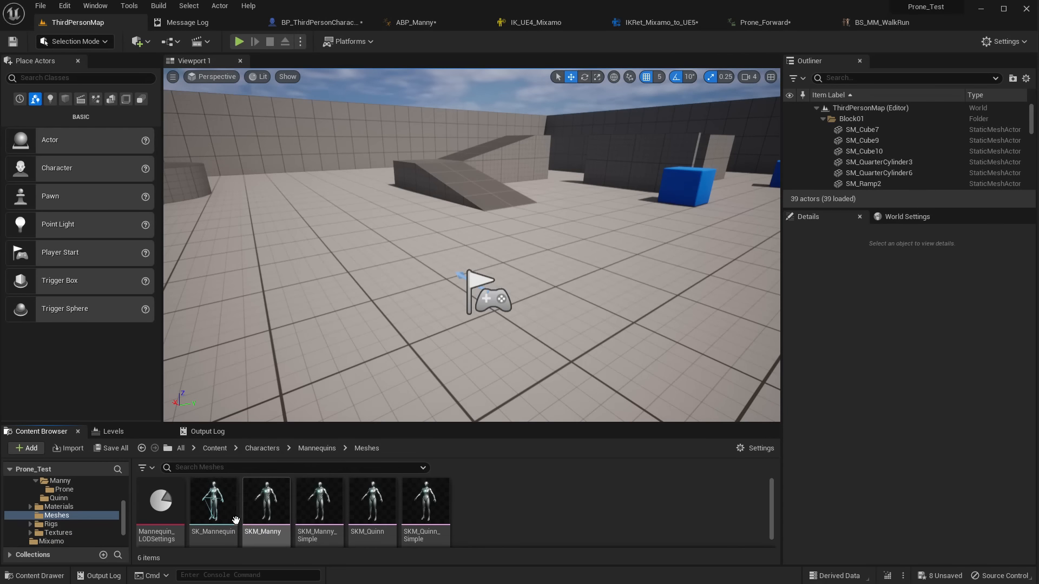
{"action": "right_click", "coordinate": [280, 499]}
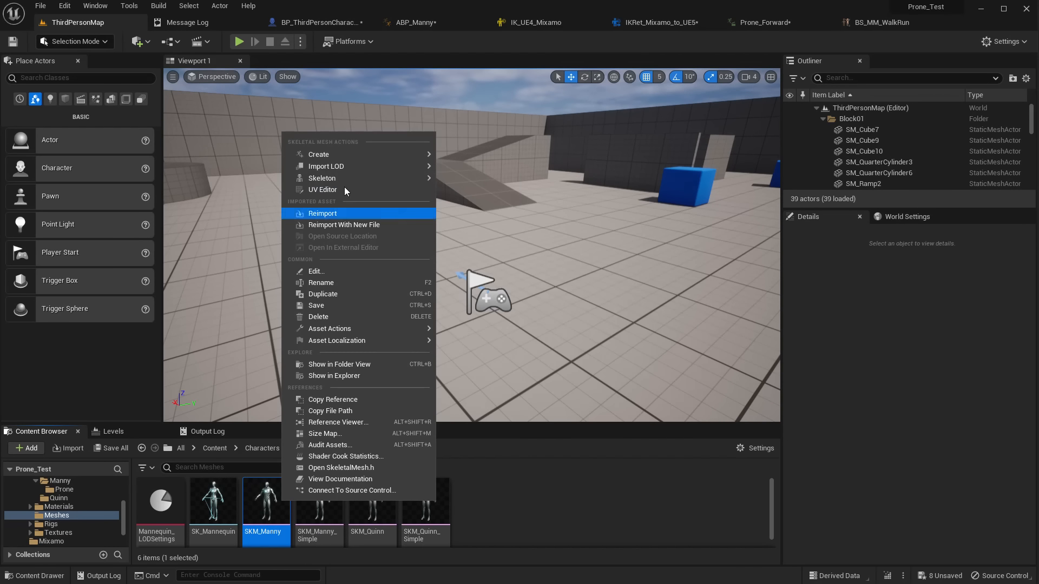
{"action": "mouse_move", "coordinate": [335, 154]}
{"action": "left_click", "coordinate": [495, 252]}
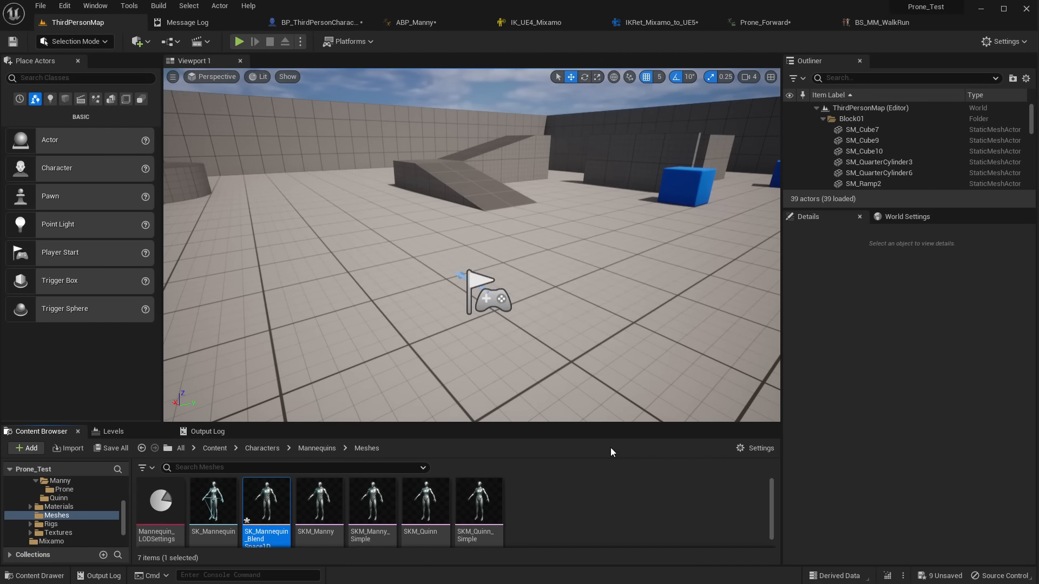
Step: Rename the new blend space as BSP1D_Prone
{"action": "key", "text": "F2"}
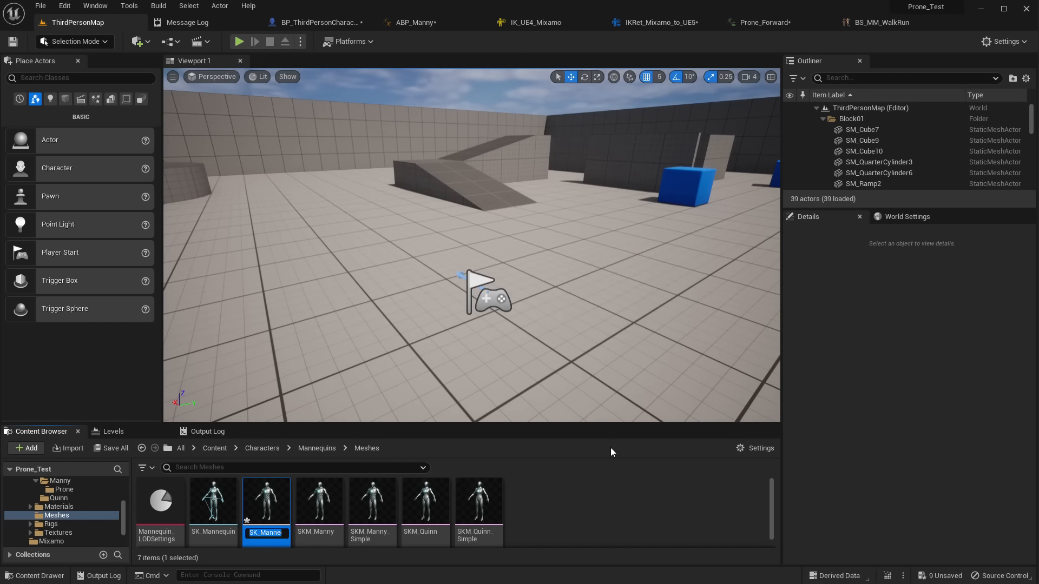
{"action": "type", "text": "BSP!"}
{"action": "key", "text": "BackSpace"}
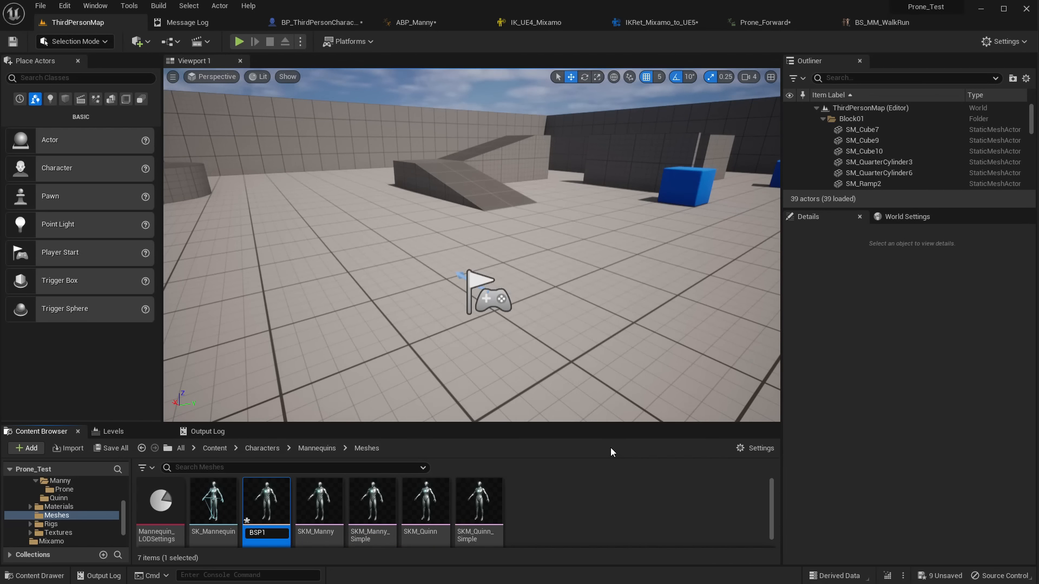
{"action": "type", "text": "1D_Prone"}
{"action": "key", "text": "Return"}
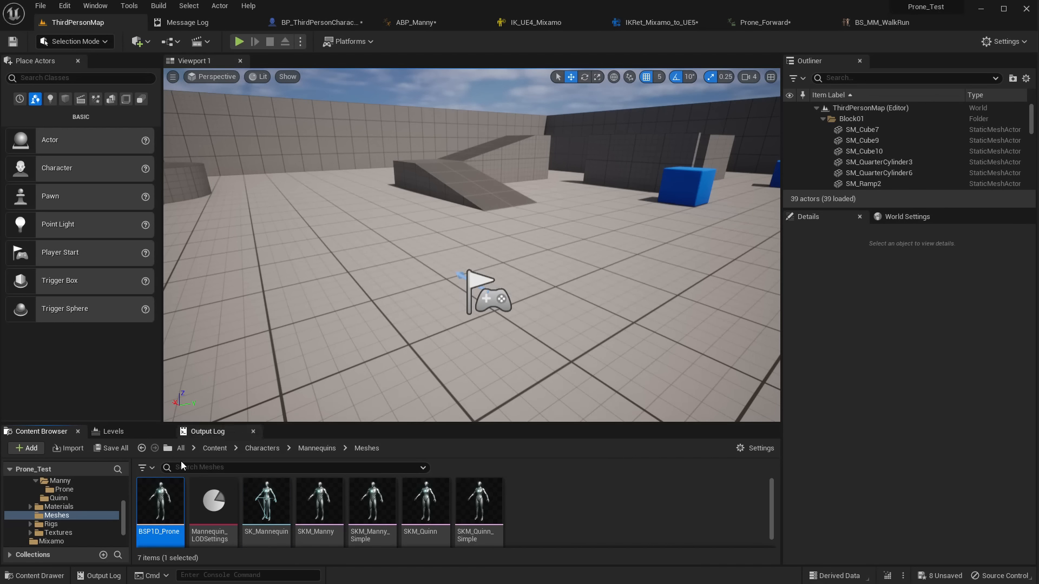
Step: Move BSP1D_Prone into the Prone folder under Manny's animations and open that folder
{"action": "scroll", "coordinate": [69, 512], "scroll_direction": "up", "scroll_amount": 1}
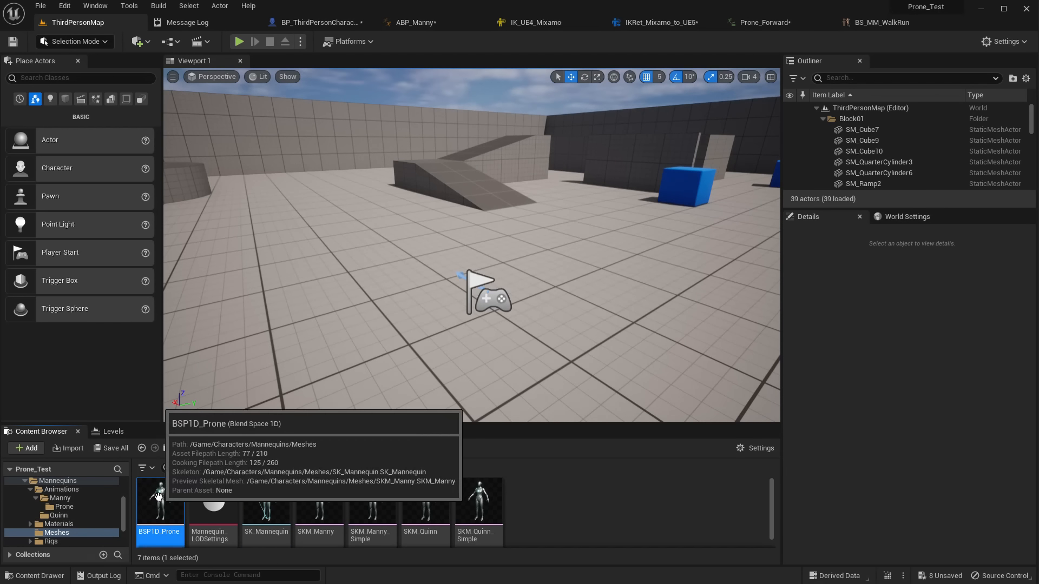
{"action": "left_click_drag", "start_coordinate": [161, 504], "coordinate": [66, 508]}
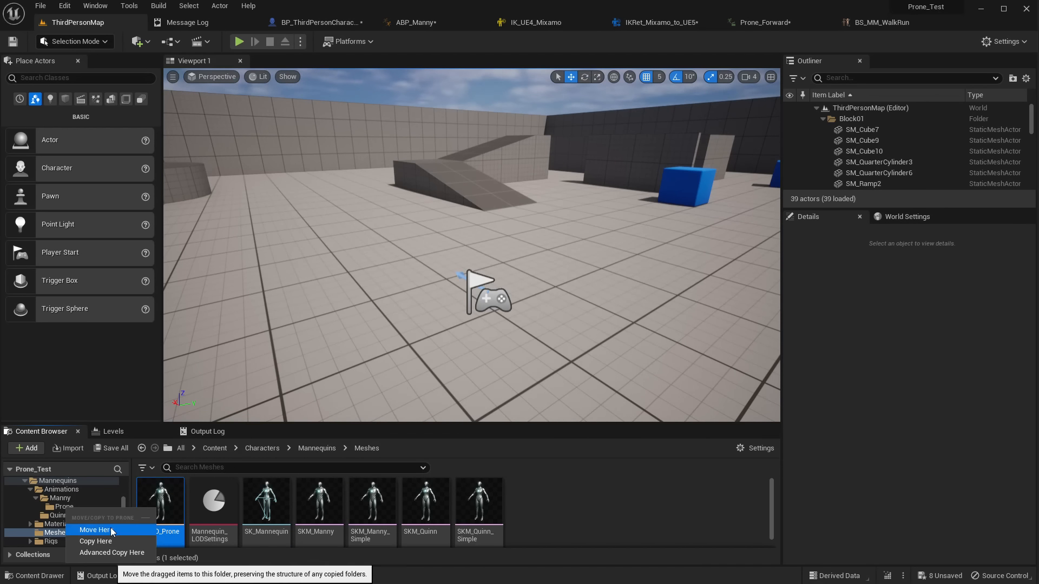
{"action": "left_click", "coordinate": [95, 529]}
{"action": "left_click", "coordinate": [64, 507]}
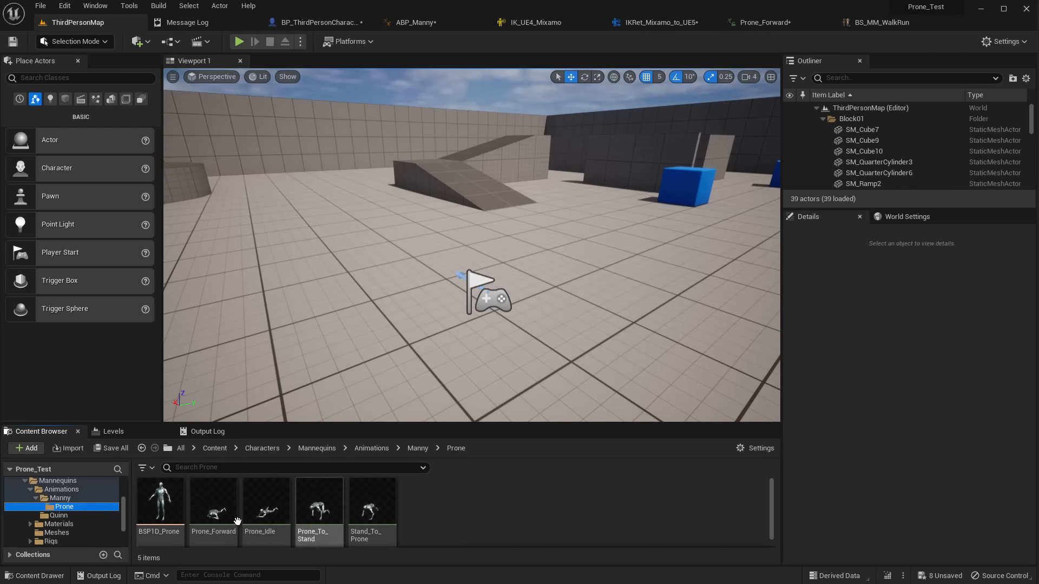
Step: Open the BSP1D_Prone blend space and expand its Horizontal Axis settings in the asset details
{"action": "left_click", "coordinate": [162, 491]}
{"action": "double_click", "coordinate": [161, 491]}
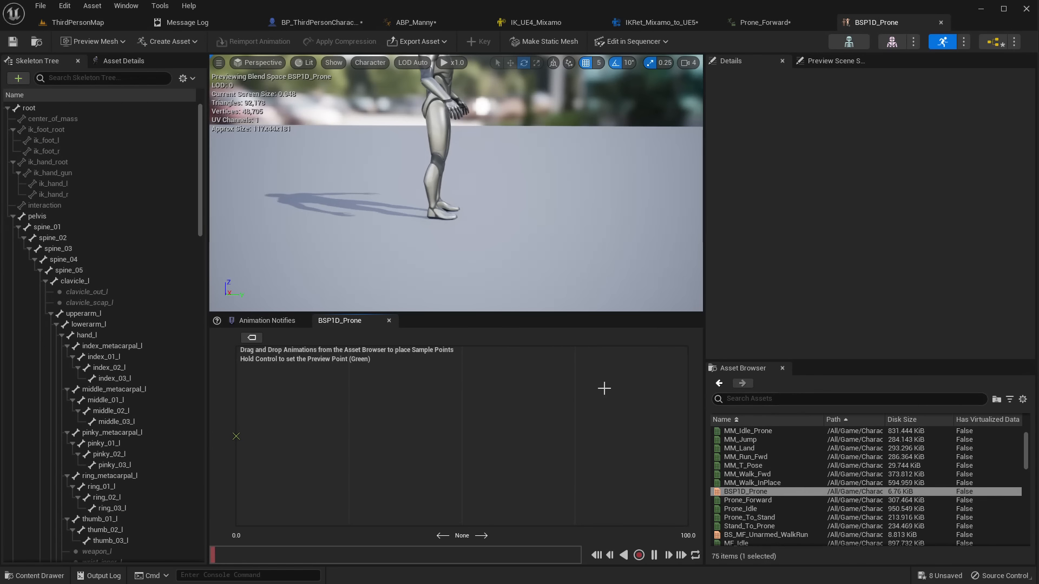
{"action": "left_click", "coordinate": [123, 62]}
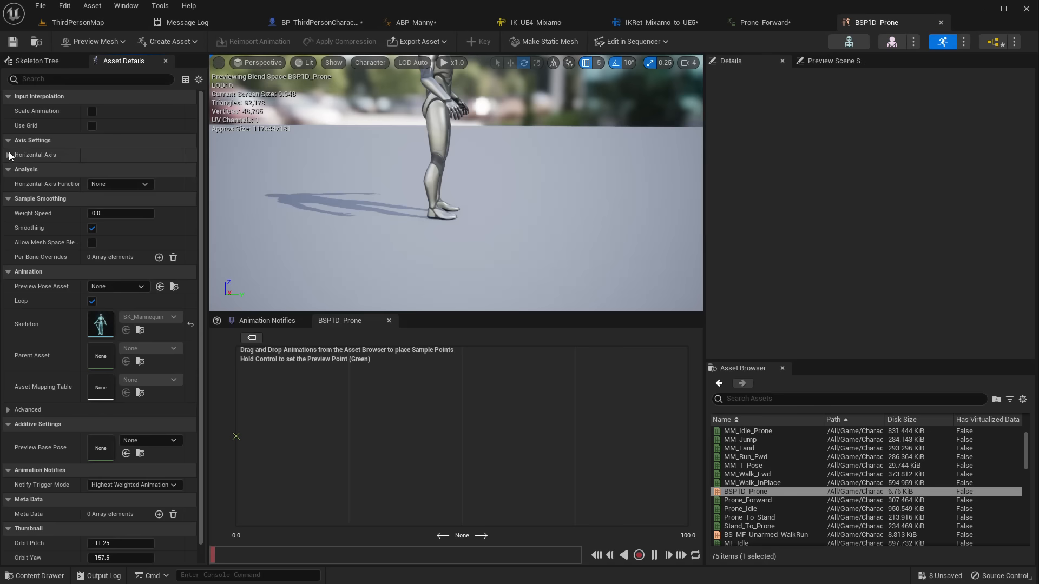
{"action": "left_click", "coordinate": [49, 156]}
{"action": "left_click", "coordinate": [120, 169]}
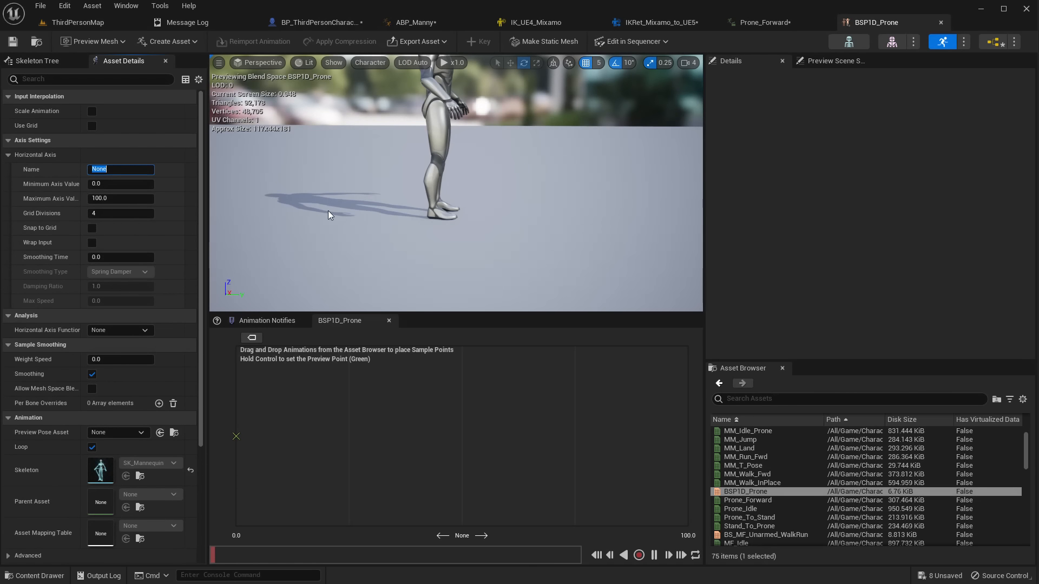
Step: Open the BS_MM_WalkRun blend space and examine its axis settings and blend samples for reference
{"action": "scroll", "coordinate": [776, 431], "scroll_direction": "up", "scroll_amount": 2}
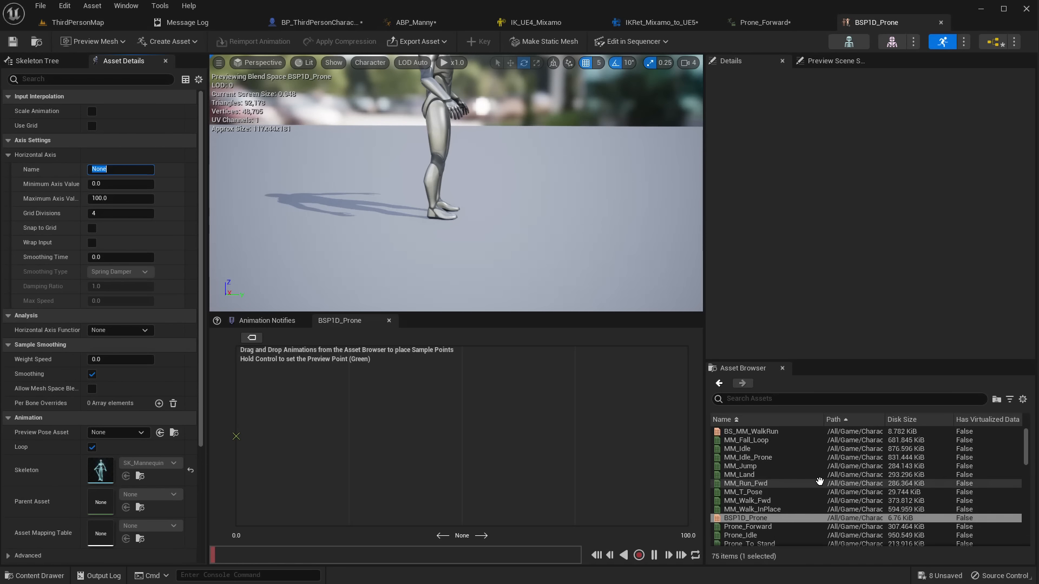
{"action": "double_click", "coordinate": [776, 431]}
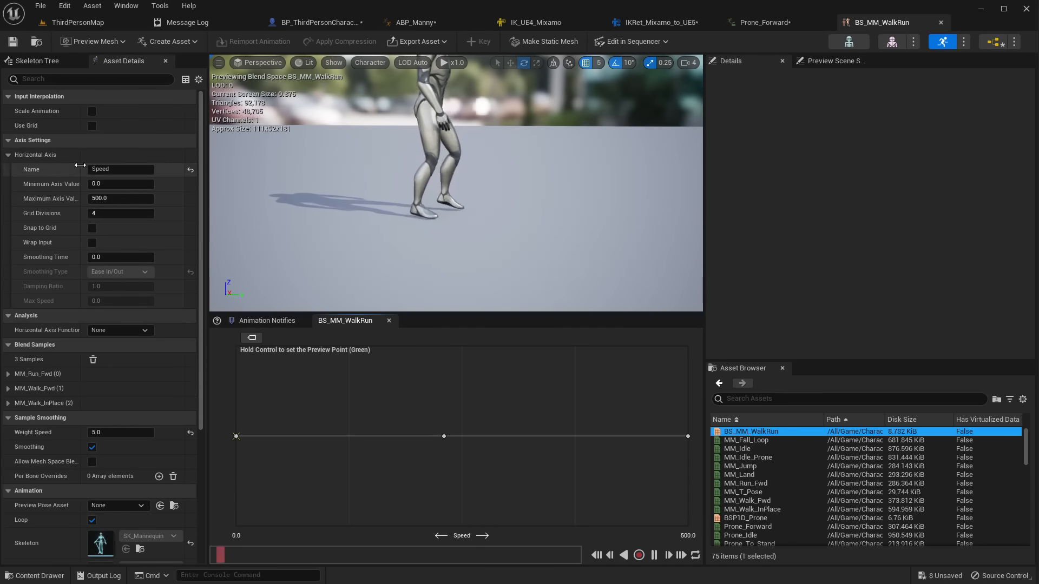
{"action": "scroll", "coordinate": [84, 261], "scroll_direction": "down", "scroll_amount": 3}
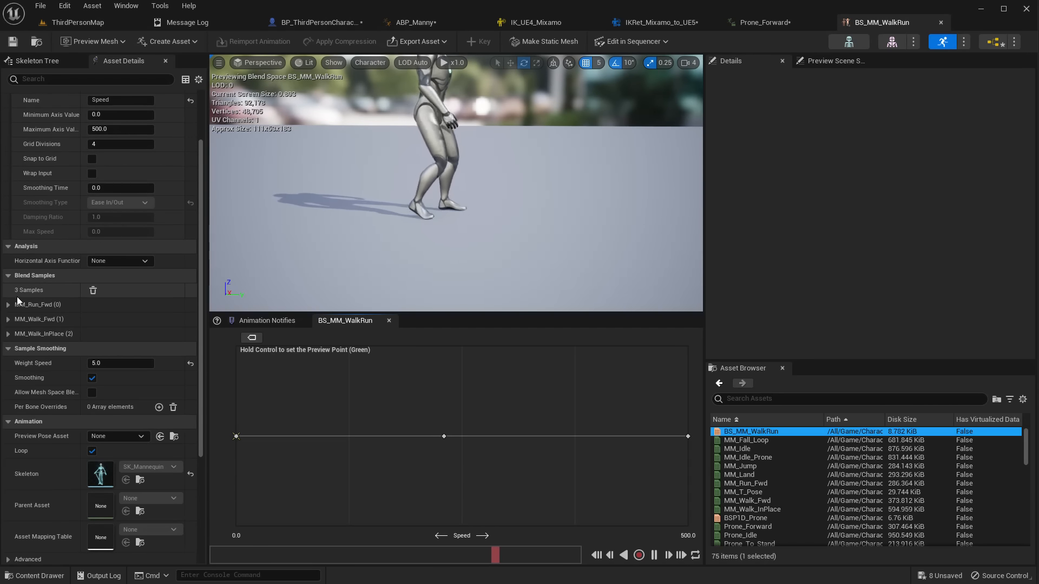
{"action": "scroll", "coordinate": [137, 204], "scroll_direction": "up", "scroll_amount": 3}
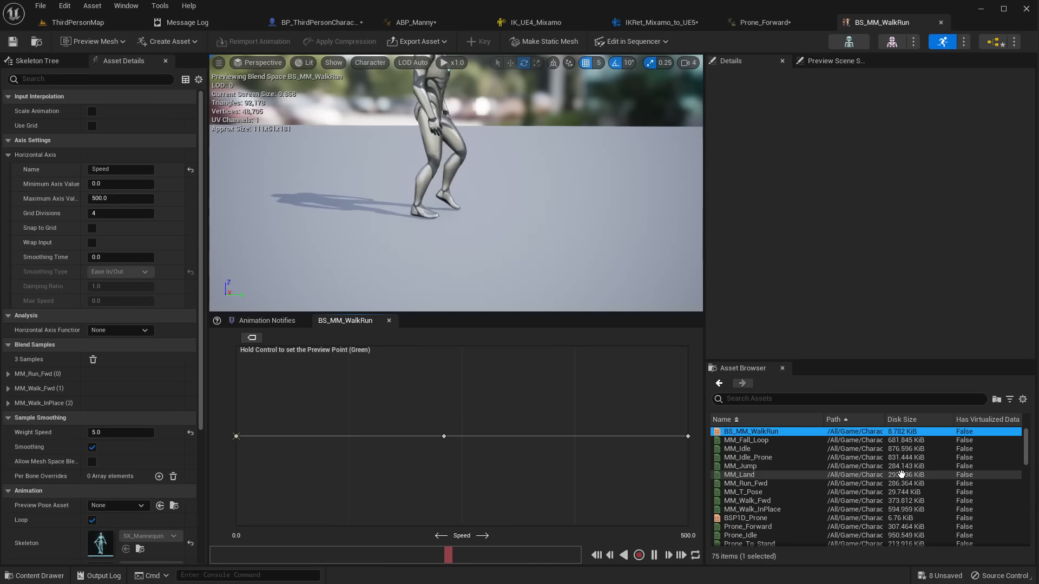
Step: Return to BSP1D_Prone and name its horizontal axis Fwd
{"action": "double_click", "coordinate": [745, 518]}
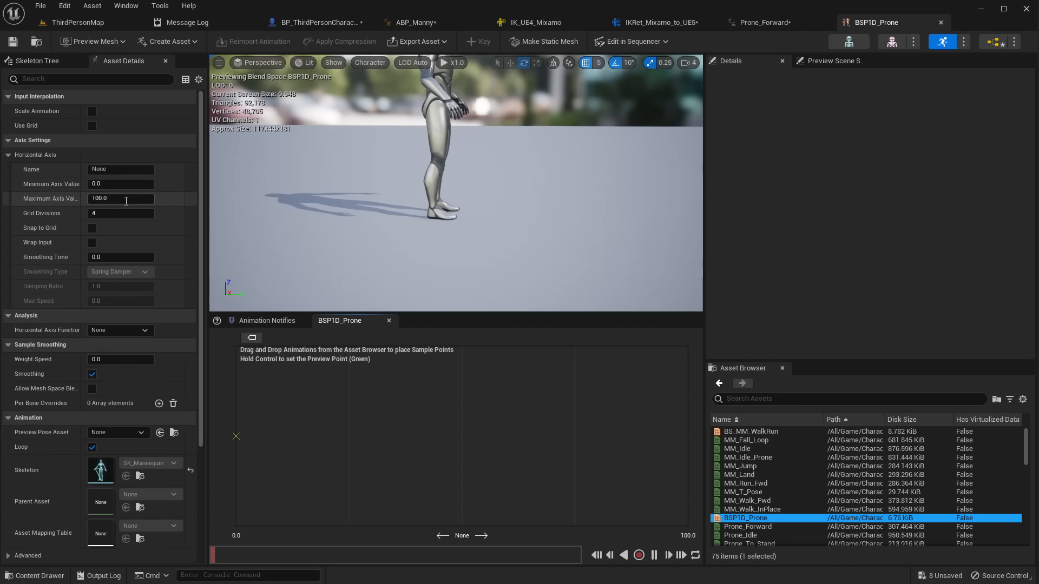
{"action": "left_click", "coordinate": [111, 170]}
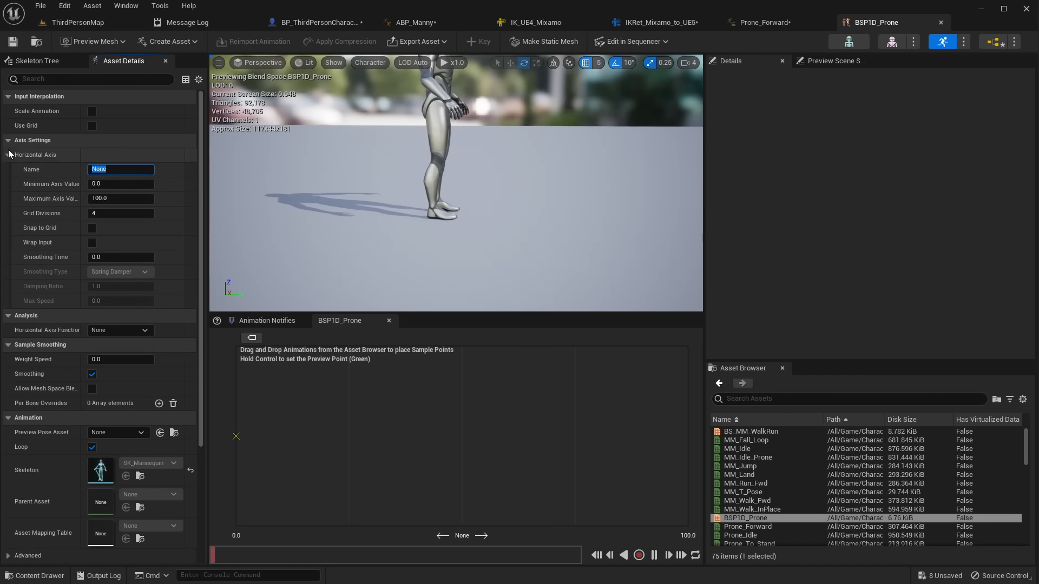
{"action": "key", "text": "Return"}
Step: Place Prone_Idle at the 0 end and Prone_Forward at the 100 end of the Fwd axis, and save the blend space
{"action": "scroll", "coordinate": [784, 487], "scroll_direction": "down", "scroll_amount": 4}
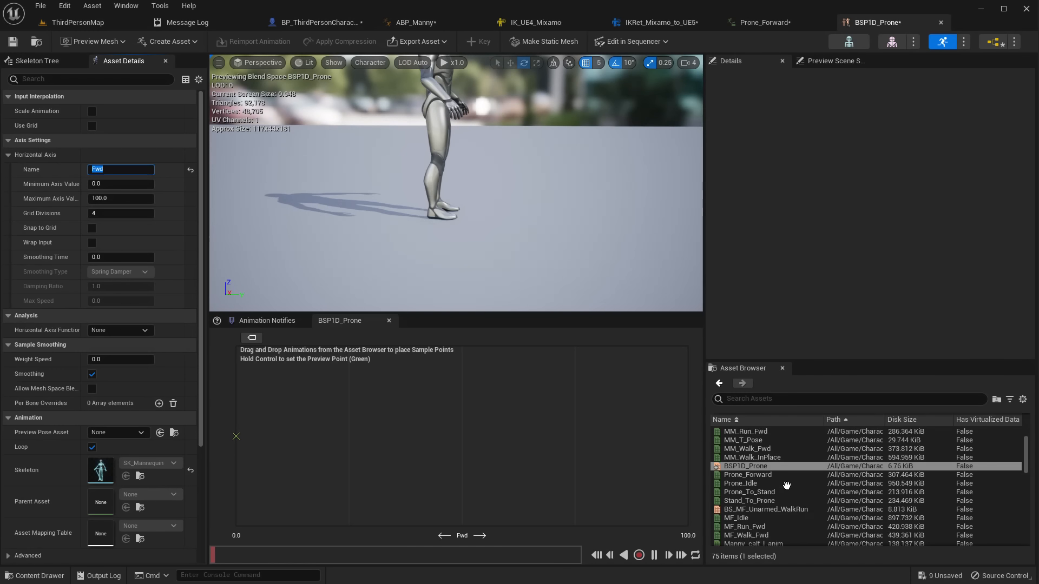
{"action": "scroll", "coordinate": [787, 485], "scroll_direction": "up", "scroll_amount": 4}
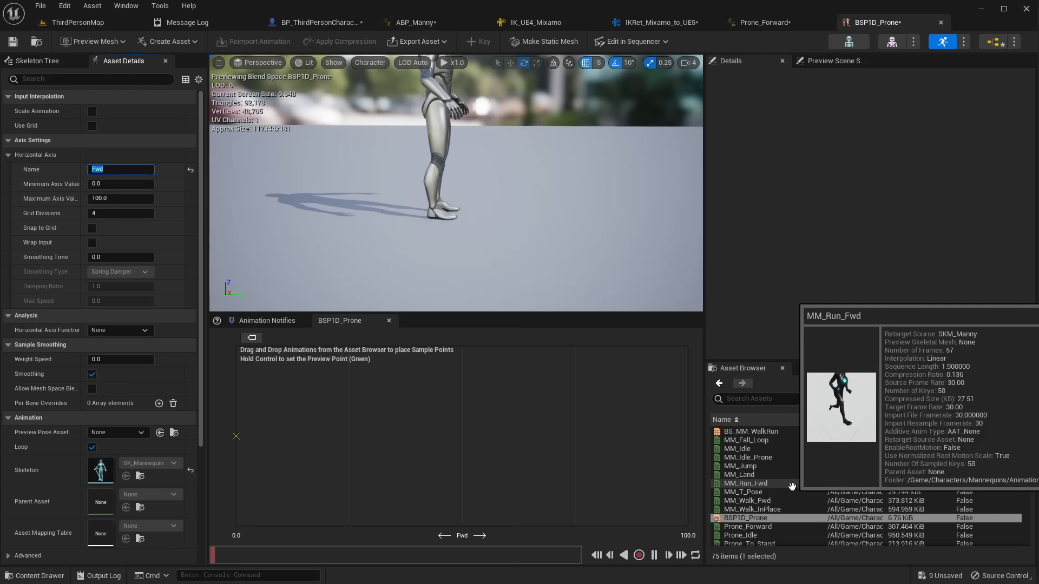
{"action": "scroll", "coordinate": [790, 486], "scroll_direction": "down", "scroll_amount": 1}
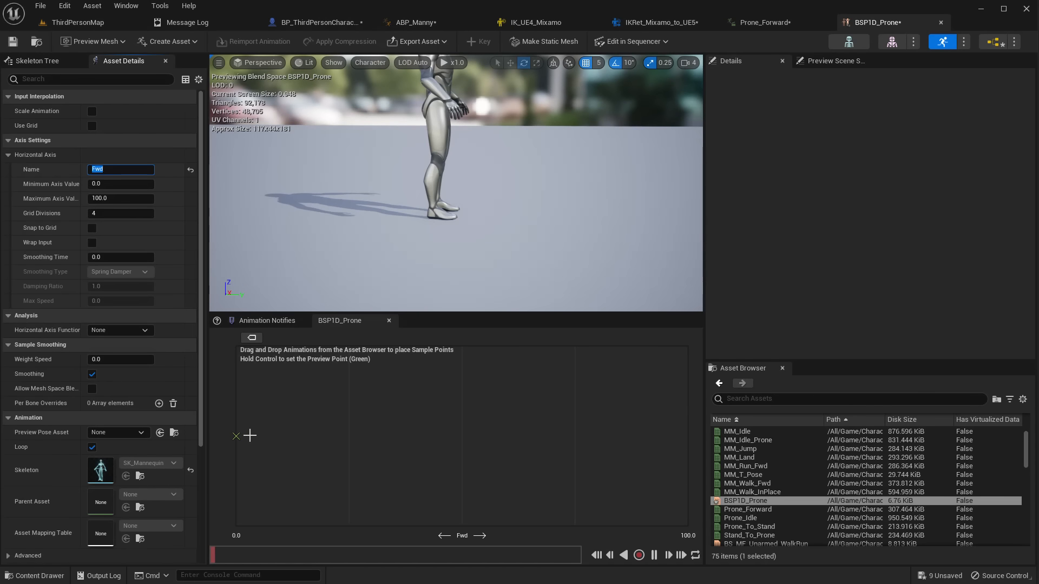
{"action": "left_click_drag", "start_coordinate": [740, 518], "coordinate": [237, 436]}
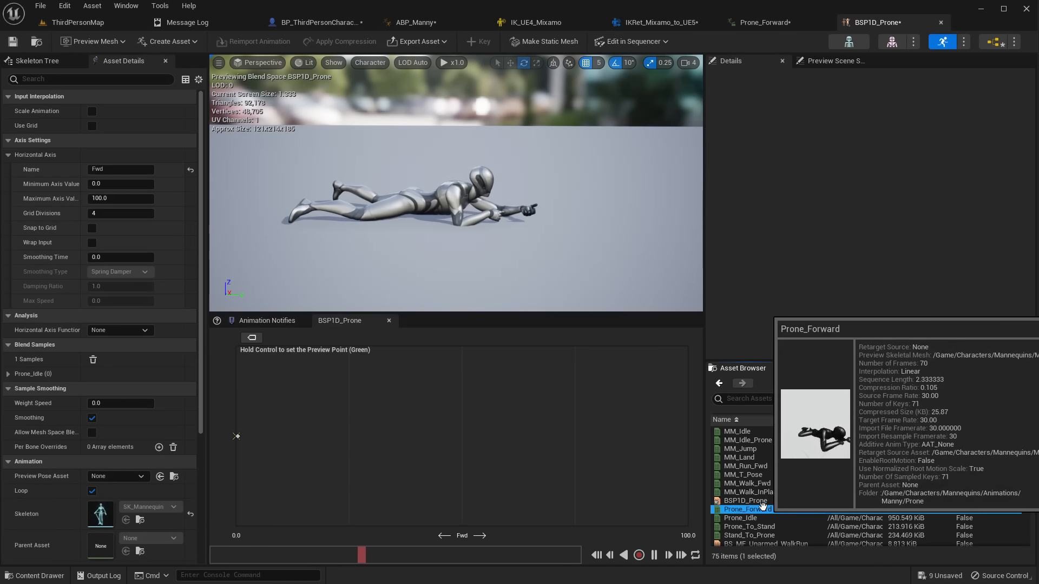
{"action": "left_click_drag", "start_coordinate": [780, 508], "coordinate": [690, 430]}
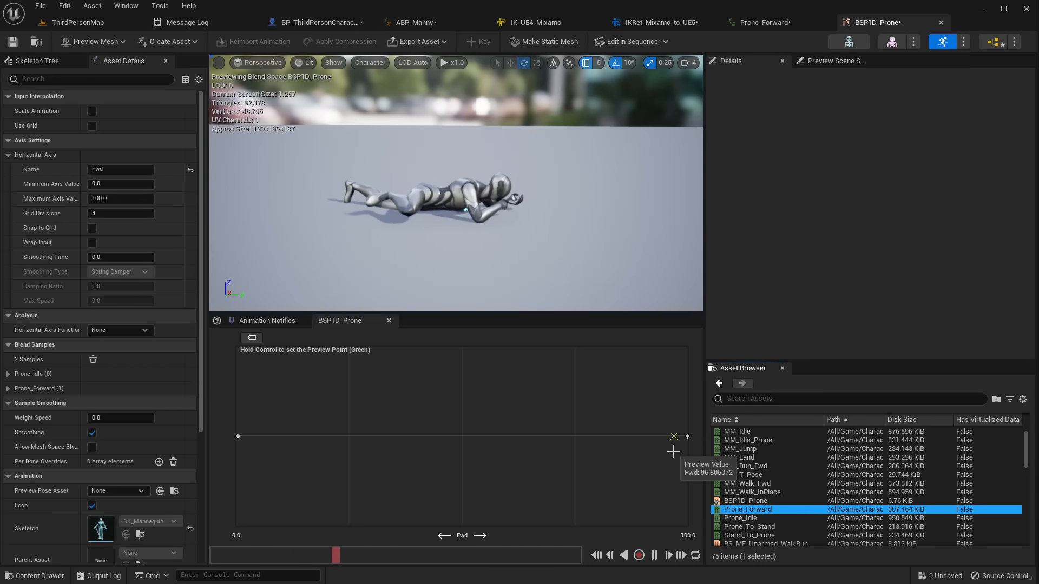
{"action": "mouse_move", "coordinate": [772, 505]}
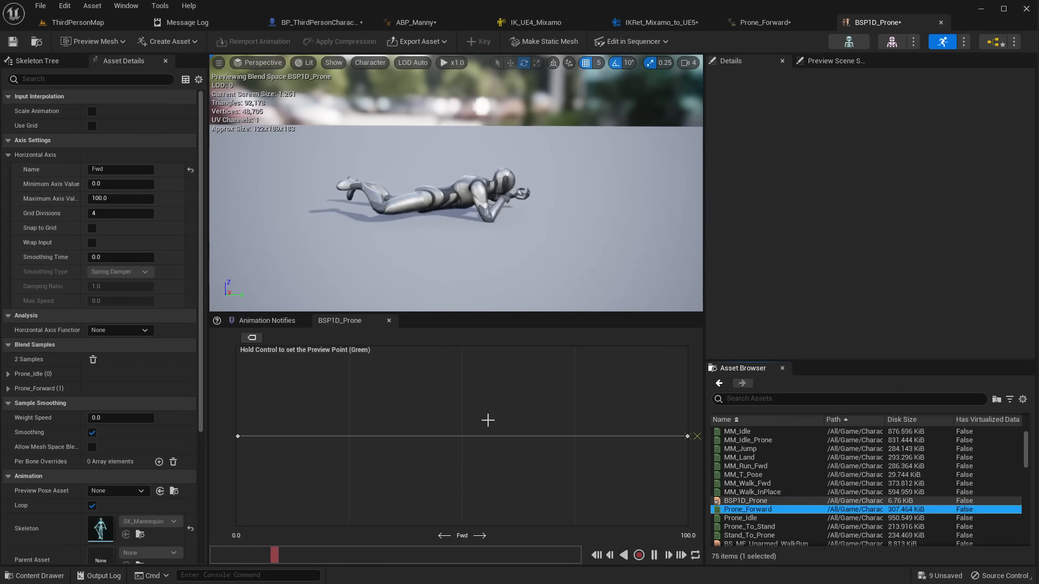
{"action": "left_click", "coordinate": [11, 41]}
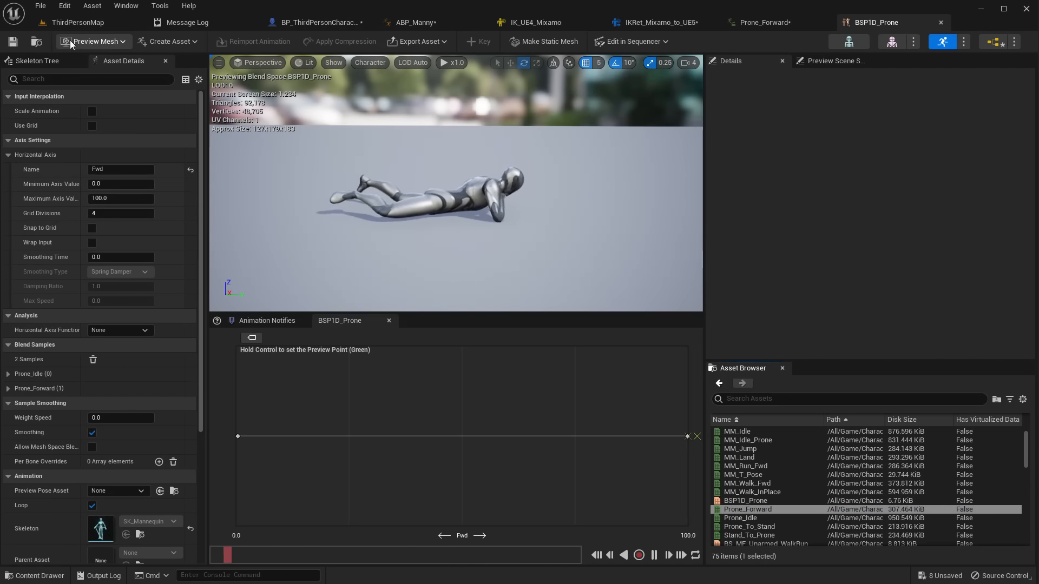
Step: Locate the anim class of BP_ThirdPersonCharacter's mesh, open ABP_Quinn, and open its parent class ABP_Manny
{"action": "left_click", "coordinate": [75, 23]}
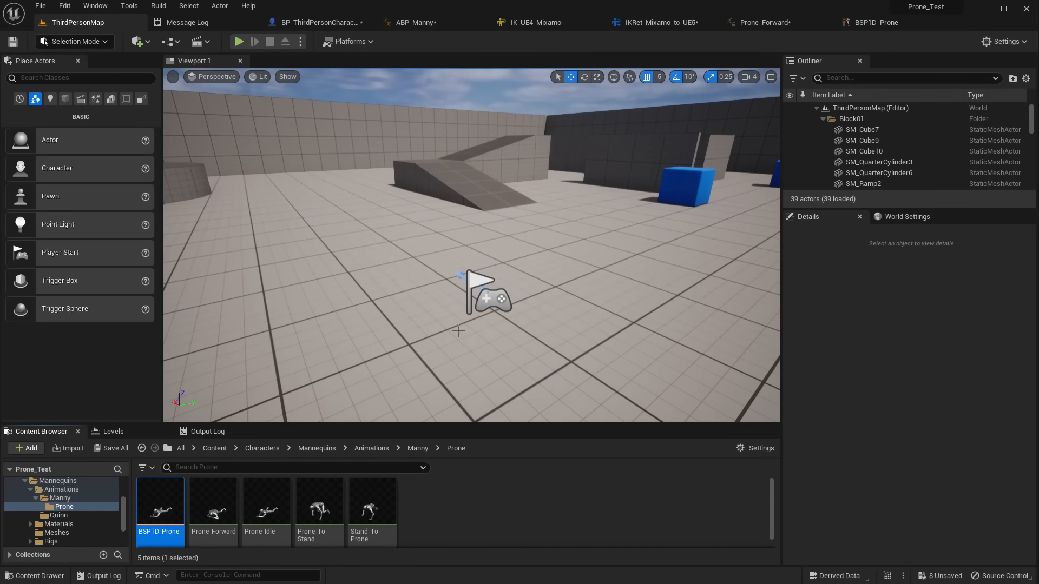
{"action": "left_click", "coordinate": [416, 22]}
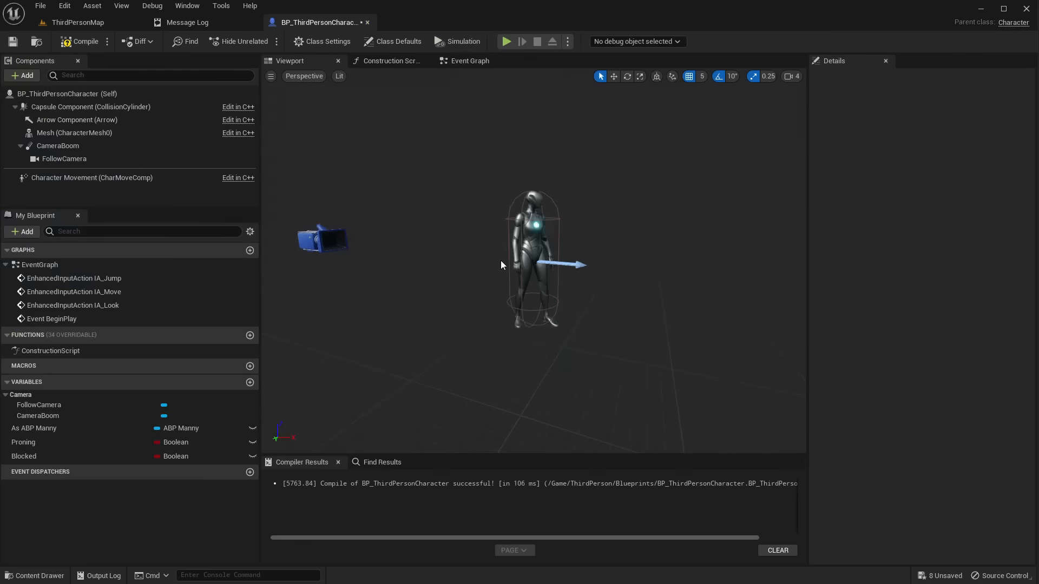
{"action": "left_click", "coordinate": [45, 136]}
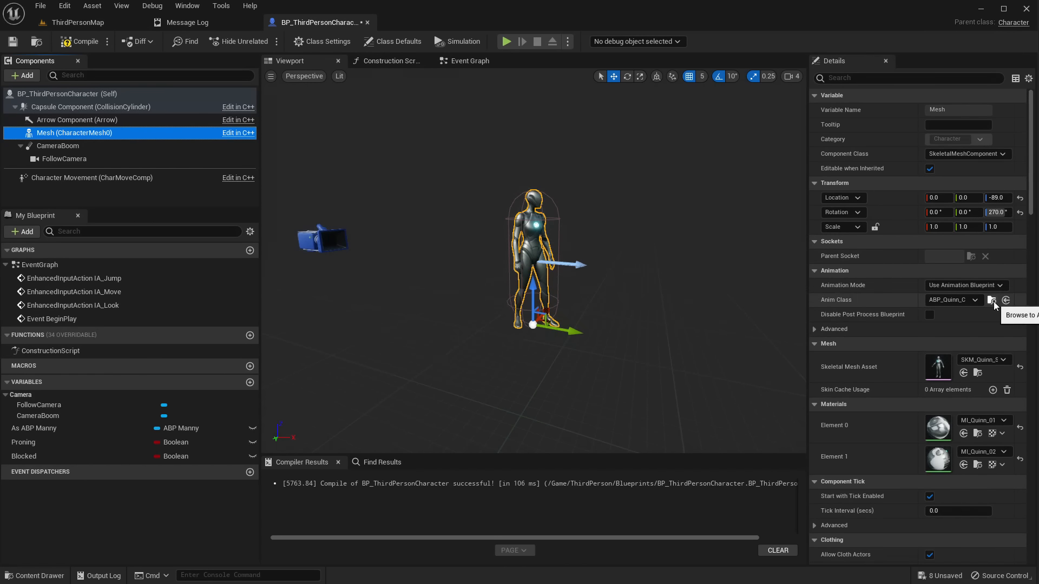
{"action": "left_click", "coordinate": [991, 300]}
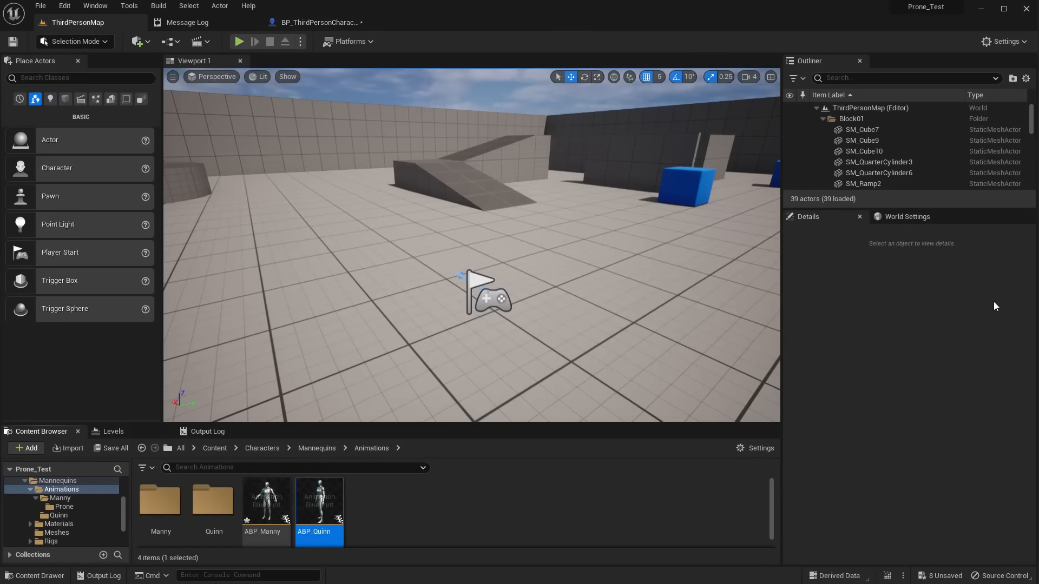
{"action": "double_click", "coordinate": [321, 504]}
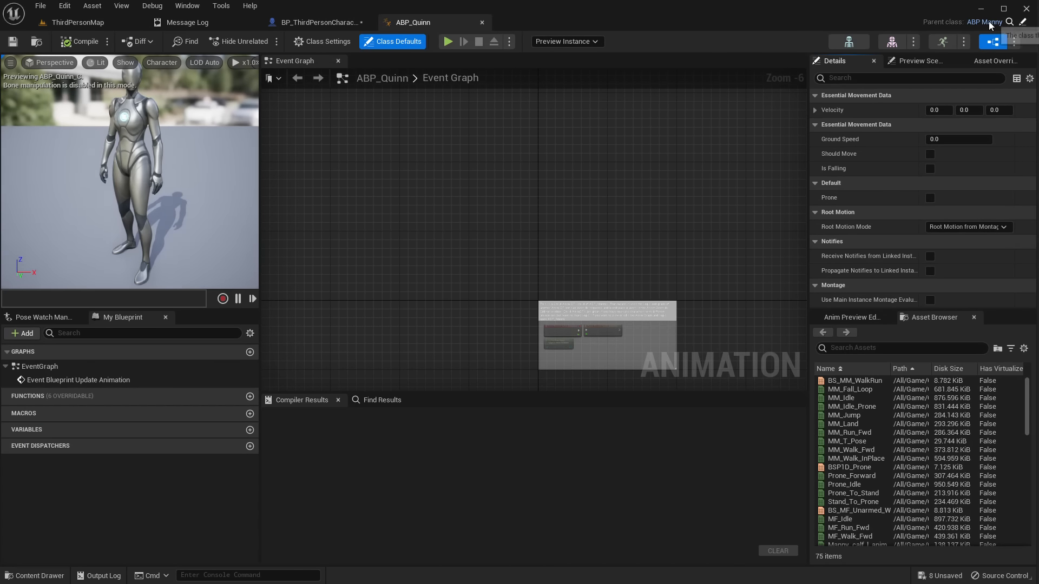
{"action": "left_click", "coordinate": [1022, 22]}
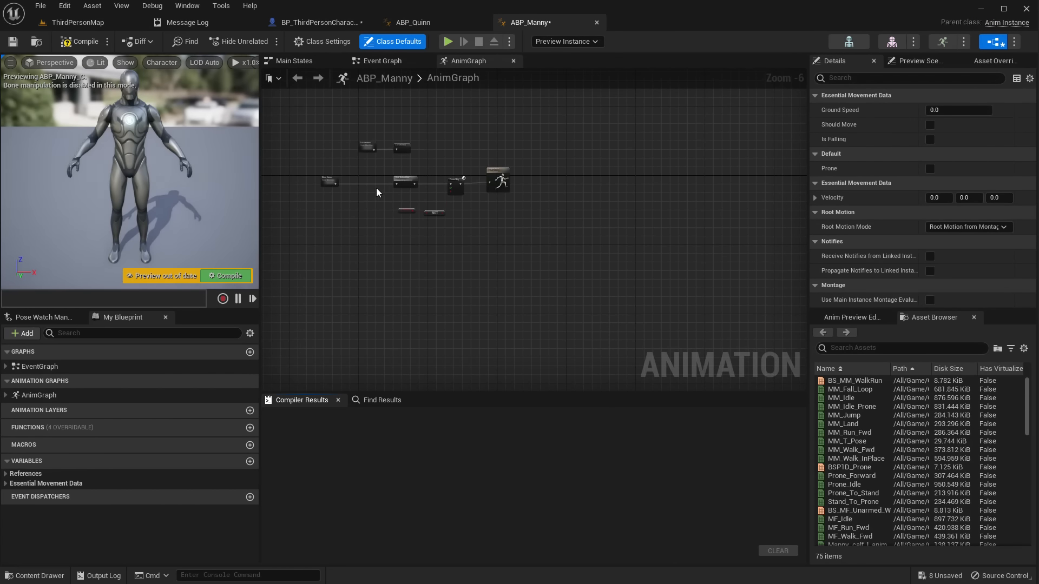
Step: Move Output Pose away from Control Rig in ABP_Manny's AnimGraph and add a BSP1D_Prone blend space player below their connection
{"action": "scroll", "coordinate": [377, 192], "scroll_direction": "up", "scroll_amount": 4}
{"action": "right_click_drag", "start_coordinate": [485, 207], "coordinate": [295, 230]}
{"action": "left_click_drag", "start_coordinate": [563, 154], "coordinate": [718, 161]}
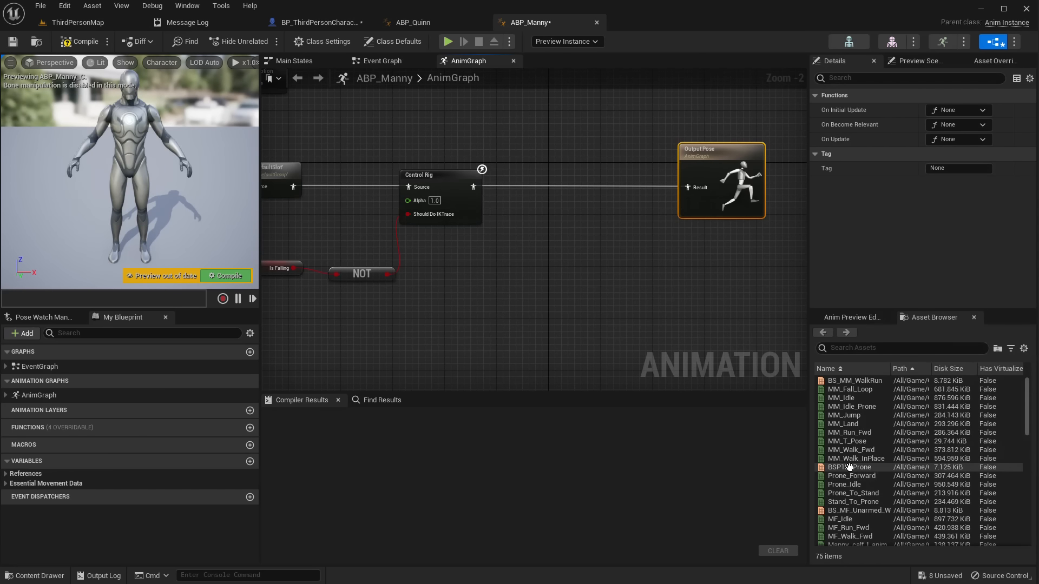
{"action": "left_click_drag", "start_coordinate": [849, 467], "coordinate": [533, 250]}
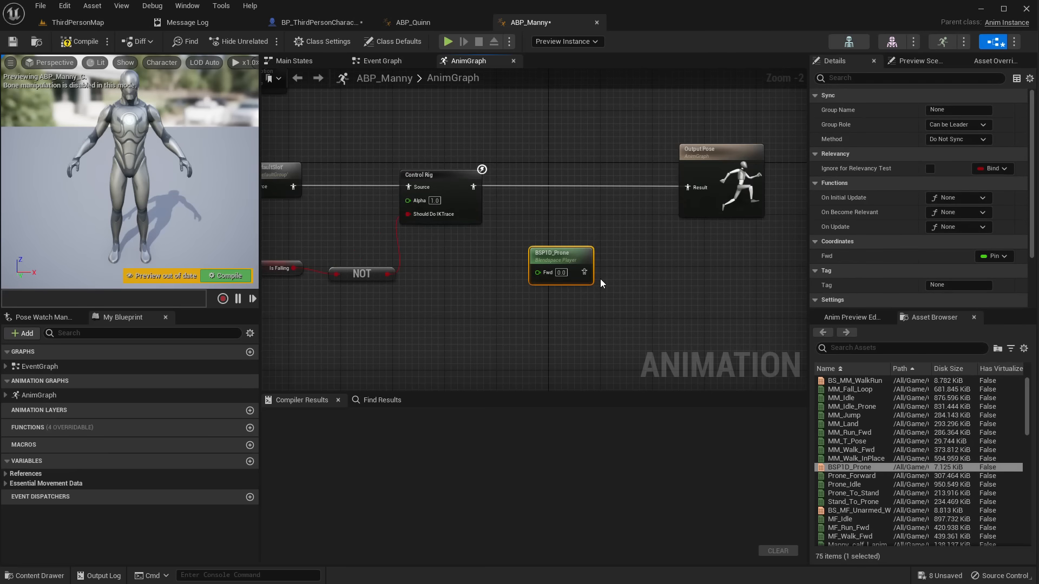
{"action": "right_click_drag", "start_coordinate": [445, 307], "coordinate": [630, 304]}
{"action": "right_click_drag", "start_coordinate": [670, 266], "coordinate": [585, 254]}
{"action": "right_click_drag", "start_coordinate": [675, 285], "coordinate": [493, 305]}
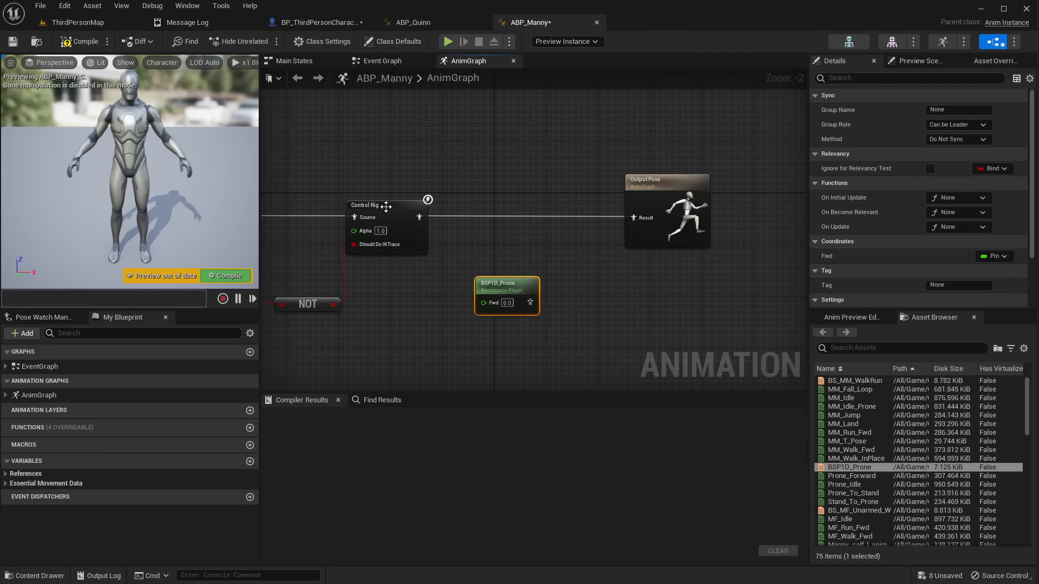
{"action": "left_click", "coordinate": [372, 207]}
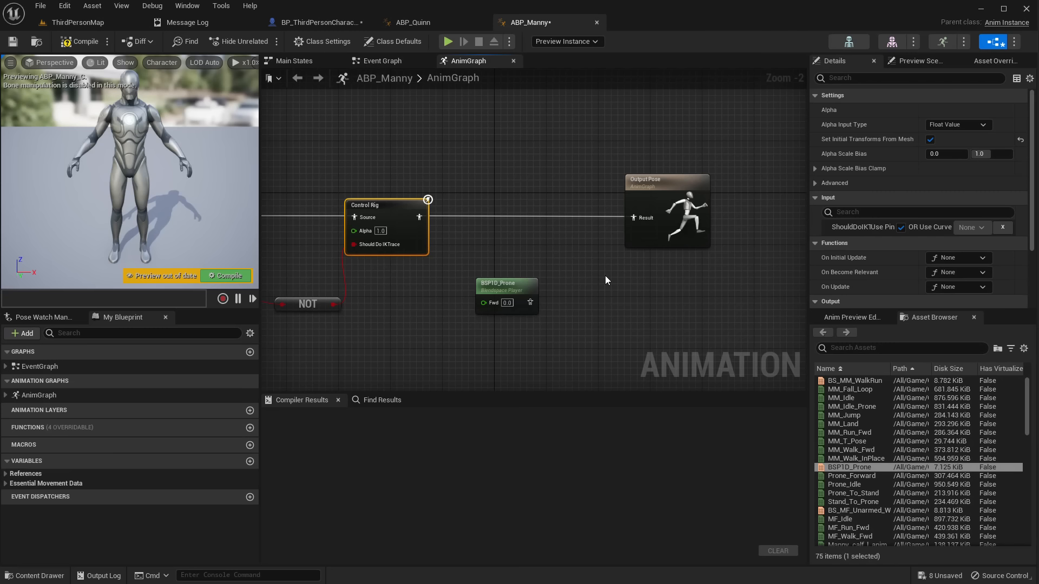
{"action": "scroll", "coordinate": [543, 315], "scroll_direction": "up", "scroll_amount": 2}
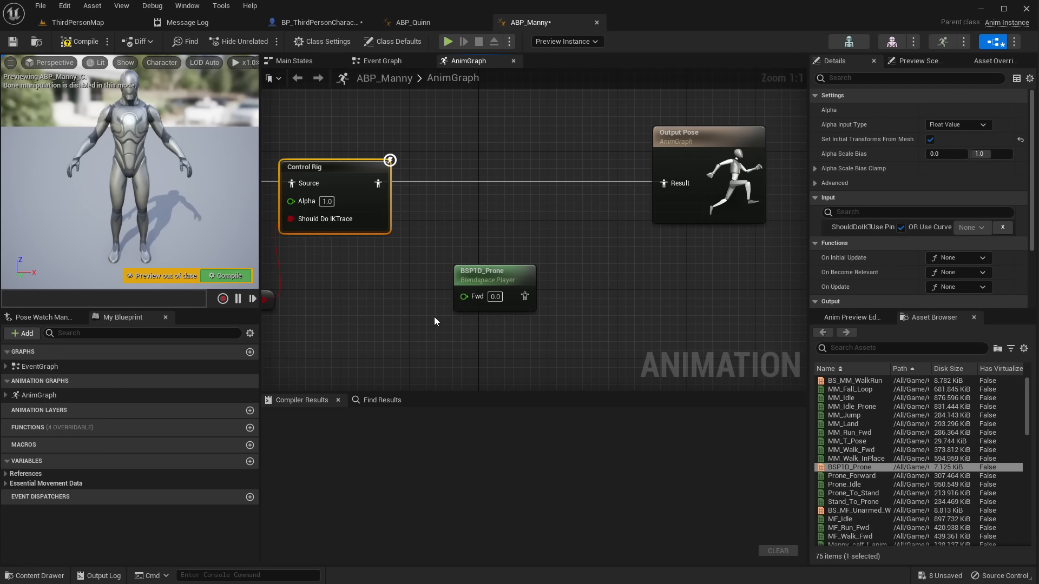
{"action": "left_click_drag", "start_coordinate": [484, 275], "coordinate": [448, 305]}
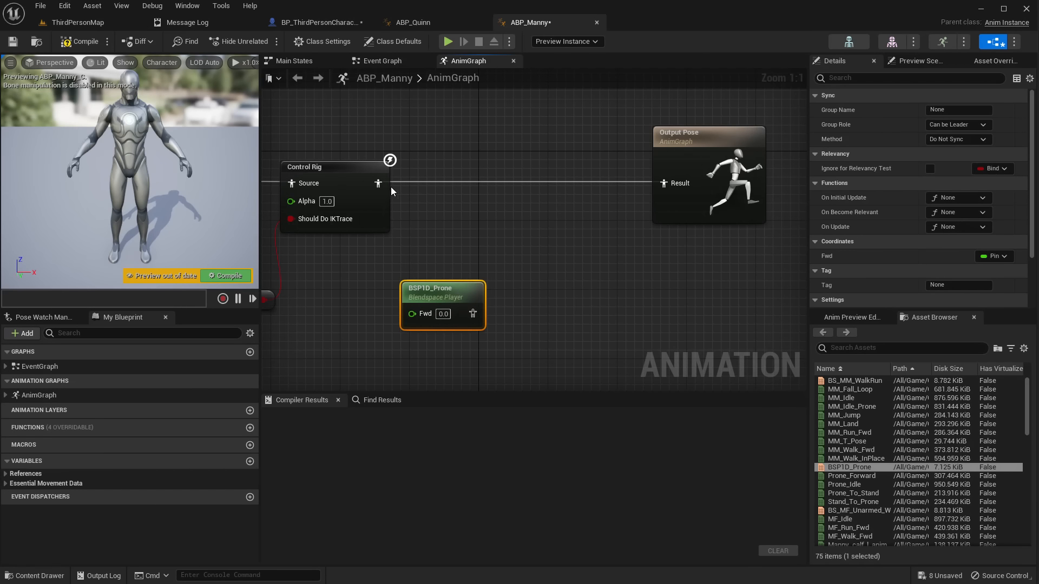
Step: Insert a Blend Poses by bool node between Control Rig and Output Pose, and align it with their connection
{"action": "left_click_drag", "start_coordinate": [378, 183], "coordinate": [508, 182]}
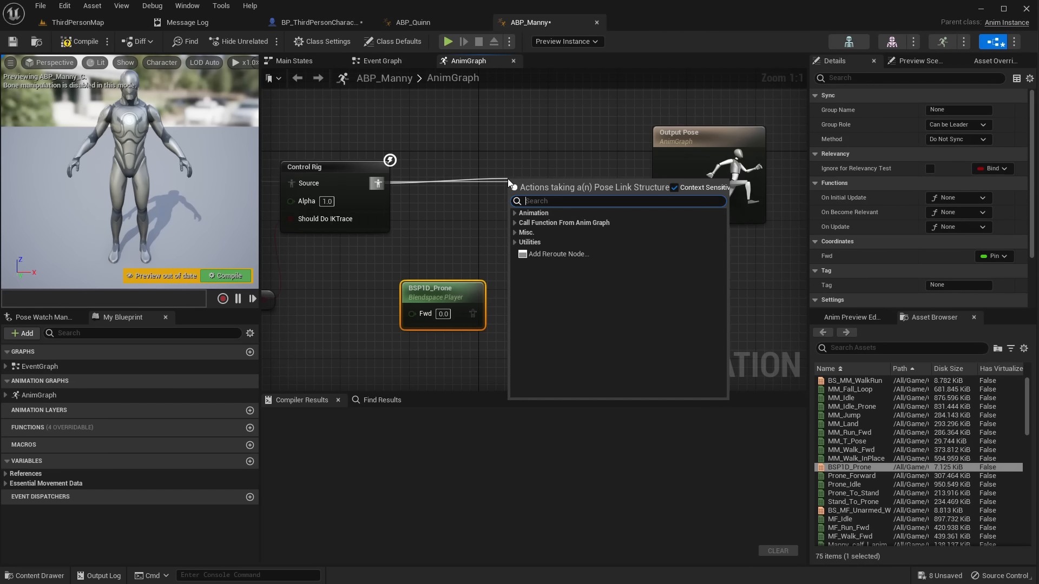
{"action": "type", "text": "blend"}
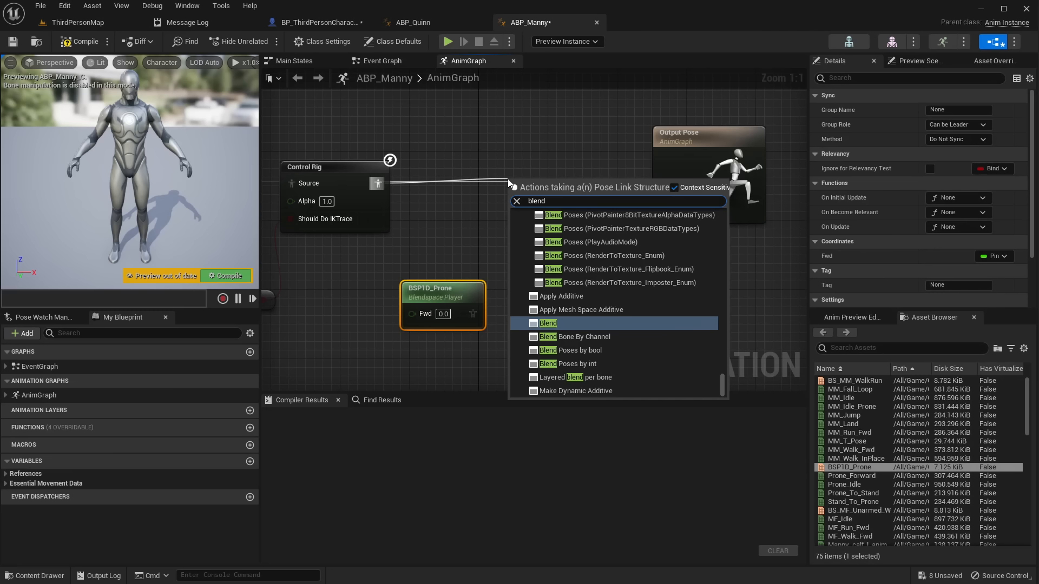
{"action": "key", "text": "Down"}
{"action": "key", "text": "Down"}
{"action": "key", "text": "Return"}
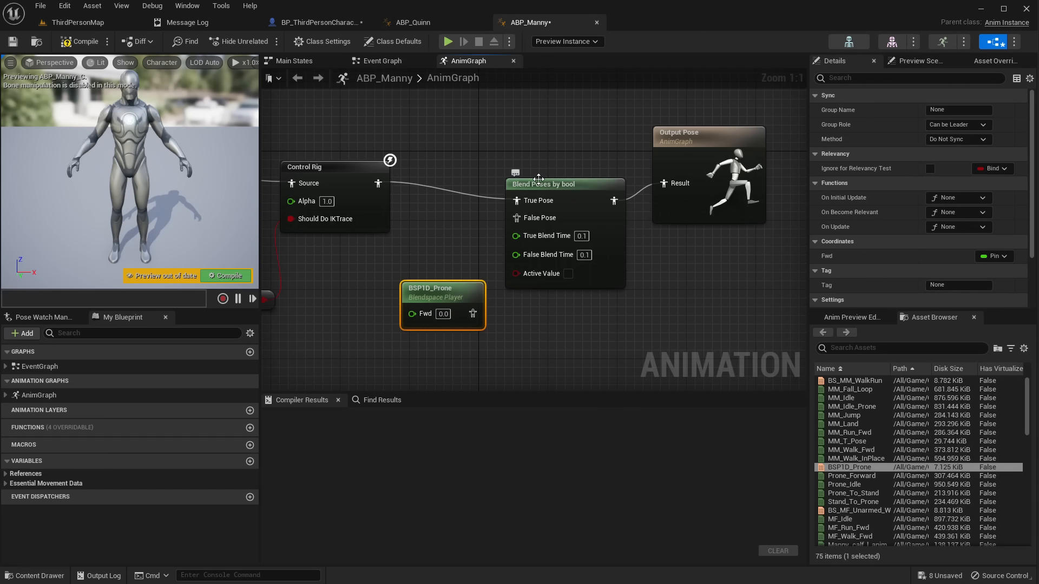
{"action": "left_click_drag", "start_coordinate": [560, 191], "coordinate": [559, 174]}
Step: Move BSP1D_Prone above Control Rig, then connect BSP1D_Prone to True Pose and Control Rig to False Pose
{"action": "right_click_drag", "start_coordinate": [433, 281], "coordinate": [549, 335]}
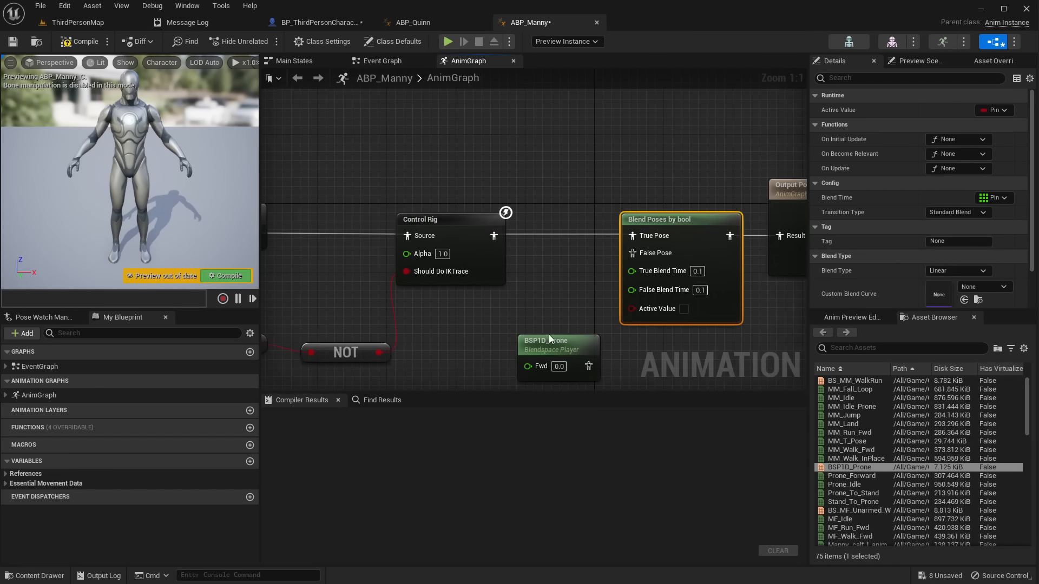
{"action": "left_click_drag", "start_coordinate": [548, 334], "coordinate": [522, 118]}
{"action": "left_click_drag", "start_coordinate": [562, 150], "coordinate": [633, 236]}
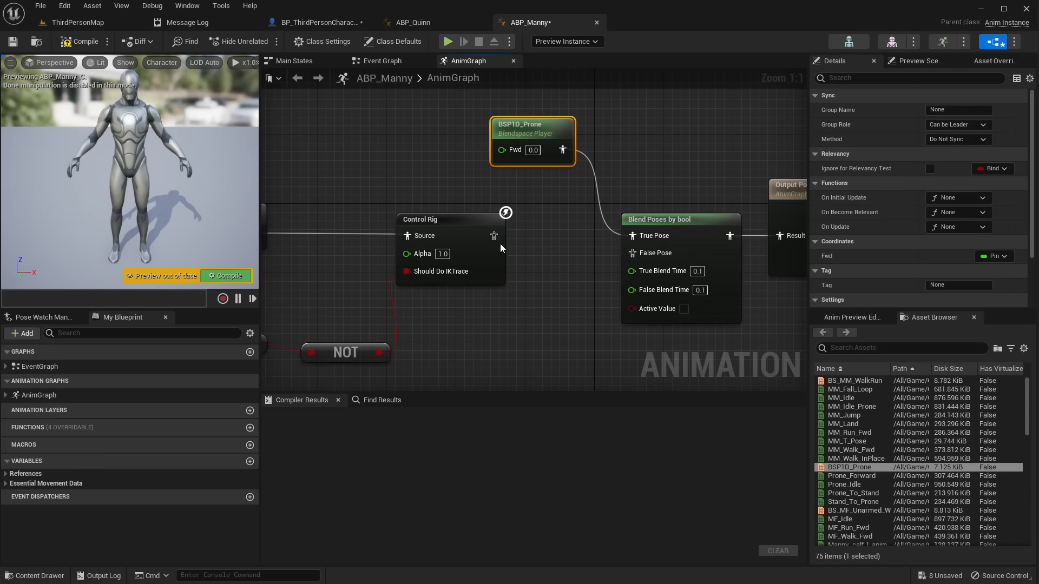
{"action": "left_click_drag", "start_coordinate": [493, 236], "coordinate": [632, 253]}
Step: Promote the Active Value input of Blend Poses by bool to a boolean variable named Proning
{"action": "right_click", "coordinate": [655, 309]}
{"action": "left_click", "coordinate": [692, 329]}
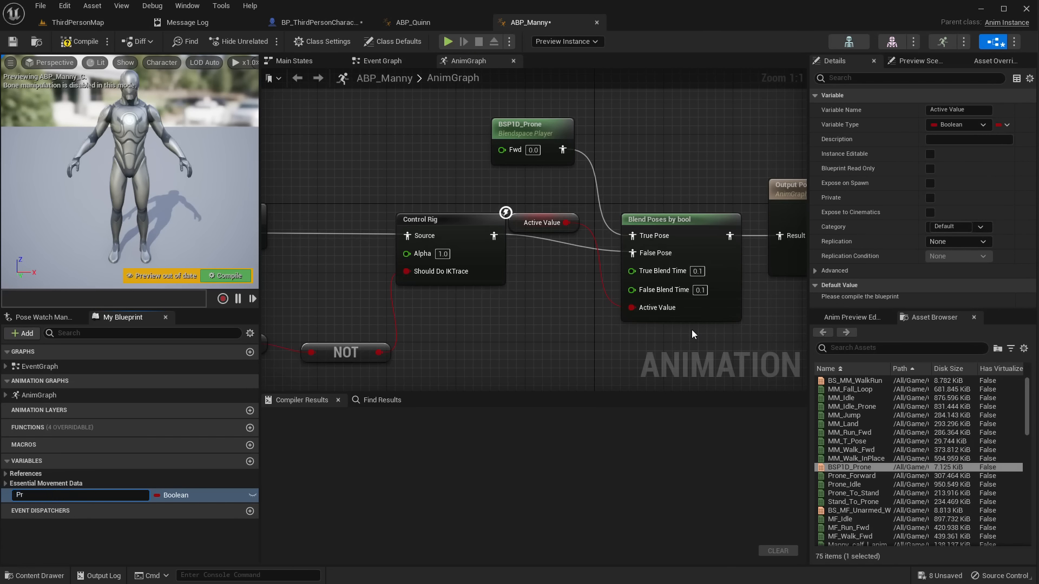
{"action": "key", "text": "Return"}
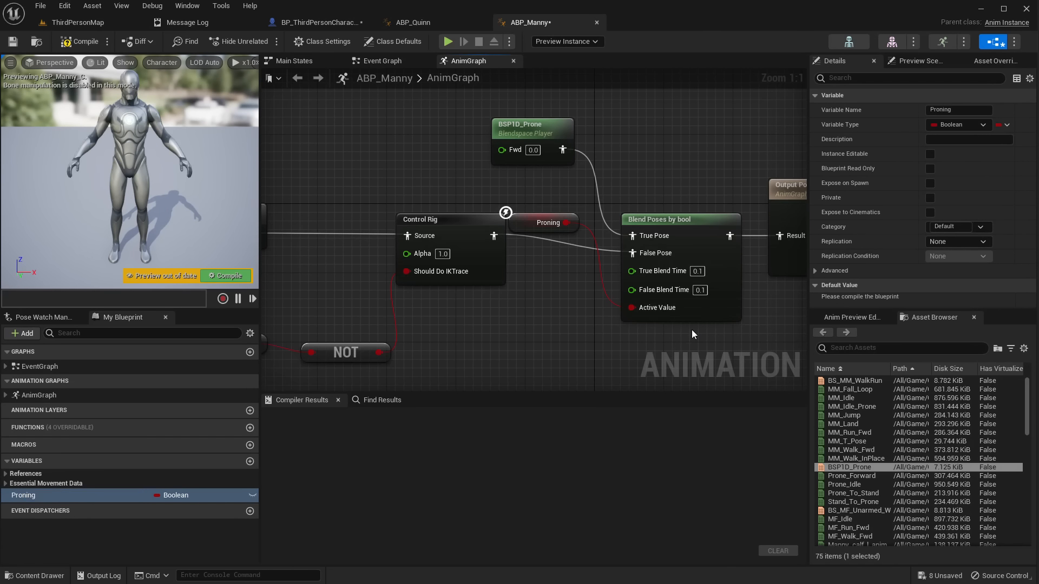
Step: Move the Proning node below Control Rig and feed GroundSpeed into the Fwd input of the BSP1D_Prone blend space player
{"action": "left_click_drag", "start_coordinate": [528, 226], "coordinate": [494, 339]}
{"action": "right_click_drag", "start_coordinate": [360, 202], "coordinate": [442, 222]}
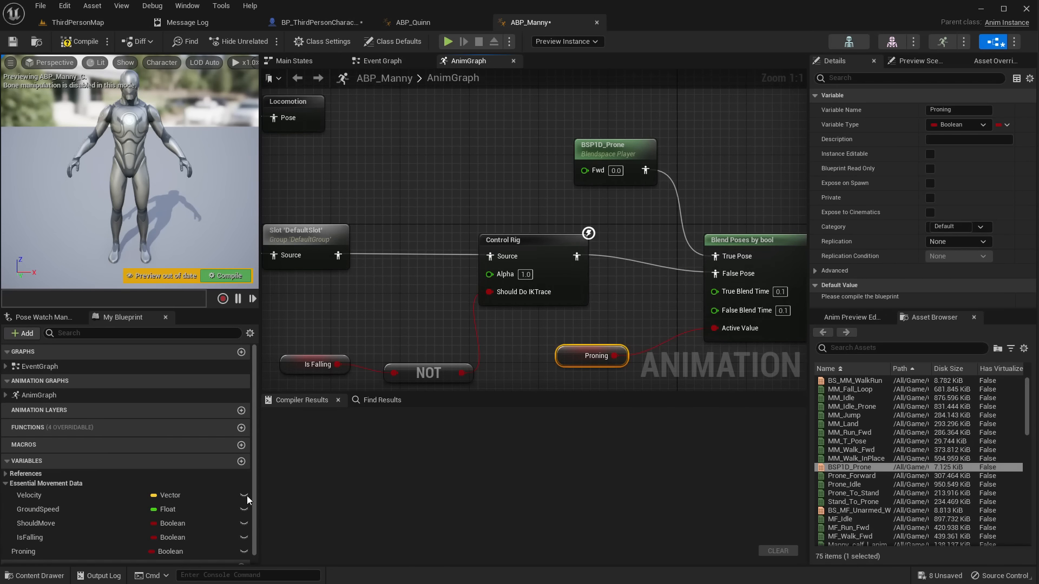
{"action": "left_click_drag", "start_coordinate": [22, 510], "coordinate": [595, 170]}
{"action": "left_click_drag", "start_coordinate": [463, 116], "coordinate": [651, 193]}
{"action": "scroll", "coordinate": [563, 191], "scroll_direction": "down", "scroll_amount": 4}
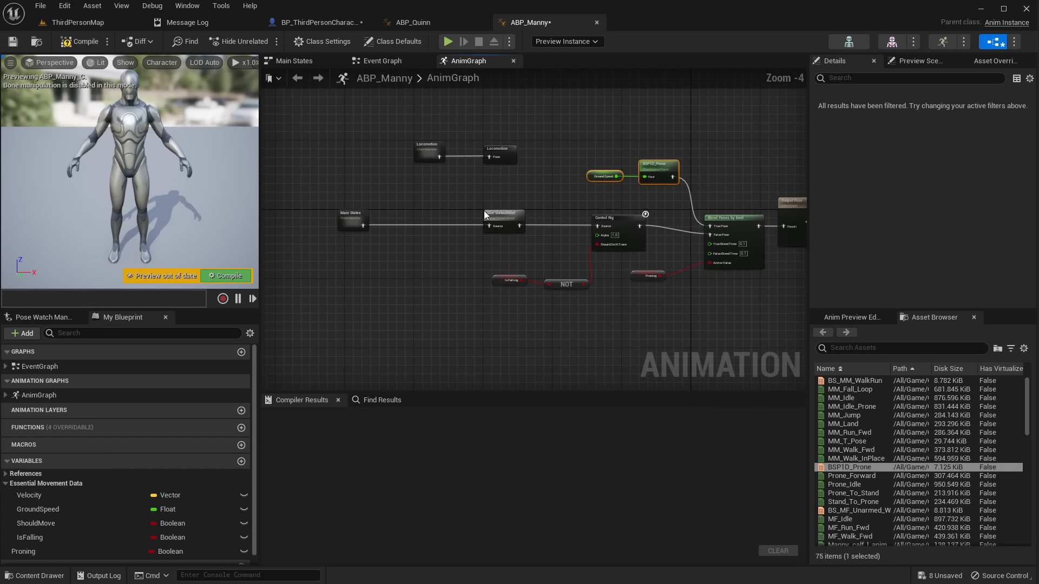
{"action": "right_click_drag", "start_coordinate": [576, 199], "coordinate": [410, 175]}
{"action": "scroll", "coordinate": [537, 187], "scroll_direction": "up", "scroll_amount": 3}
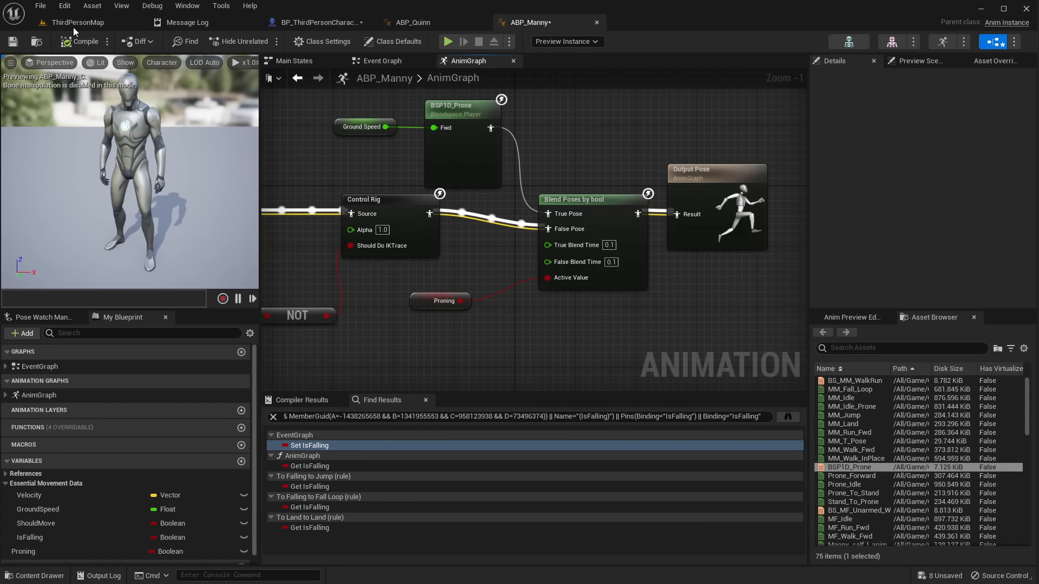
Step: Add a Left Alt keyboard event below the Jump Input section of BP_ThirdPersonCharacter's Event Graph
{"action": "left_click", "coordinate": [74, 24]}
{"action": "left_click", "coordinate": [288, 24]}
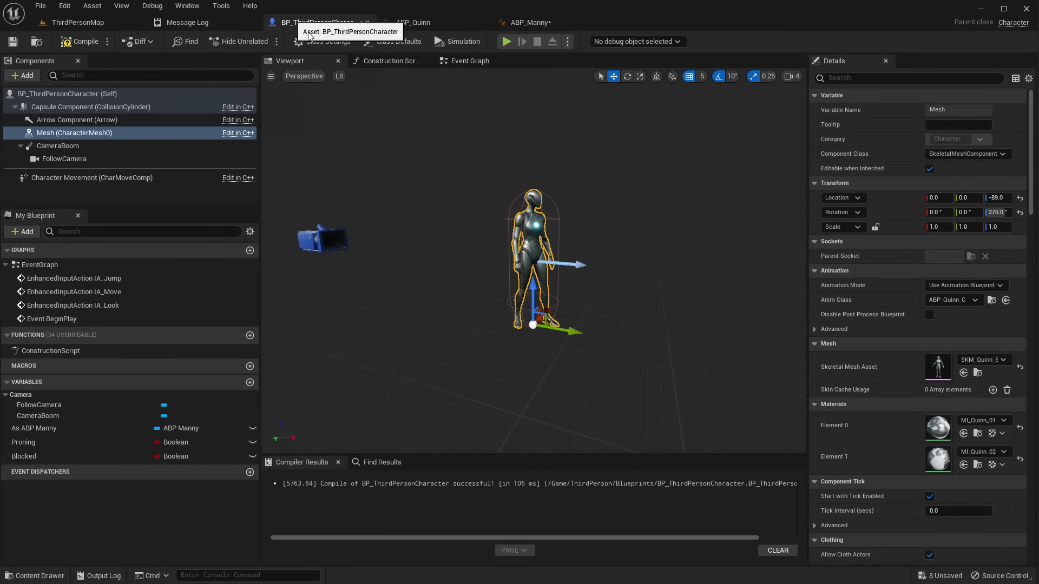
{"action": "left_click", "coordinate": [470, 61]}
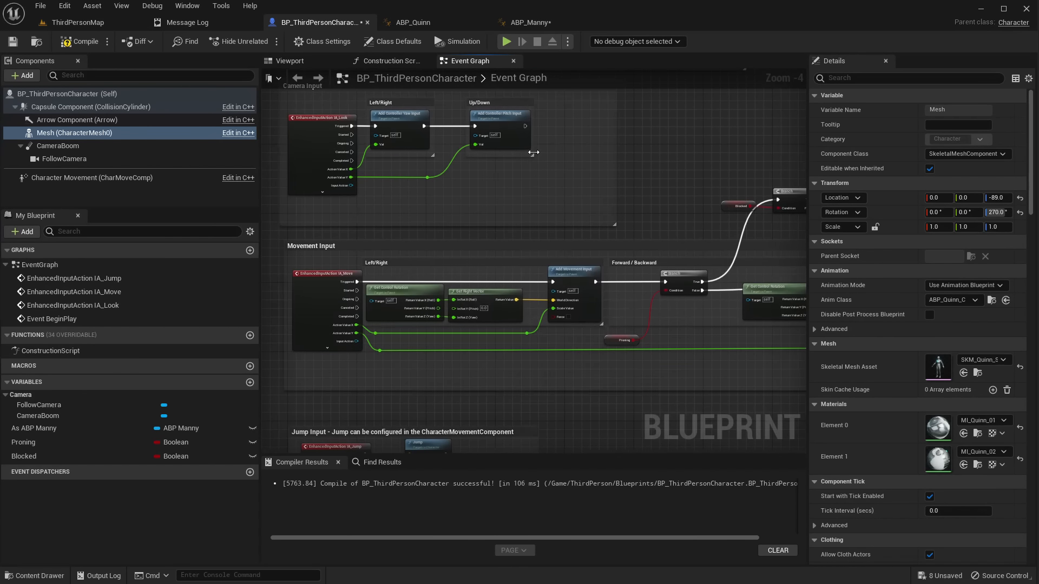
{"action": "scroll", "coordinate": [534, 238], "scroll_direction": "down", "scroll_amount": 4}
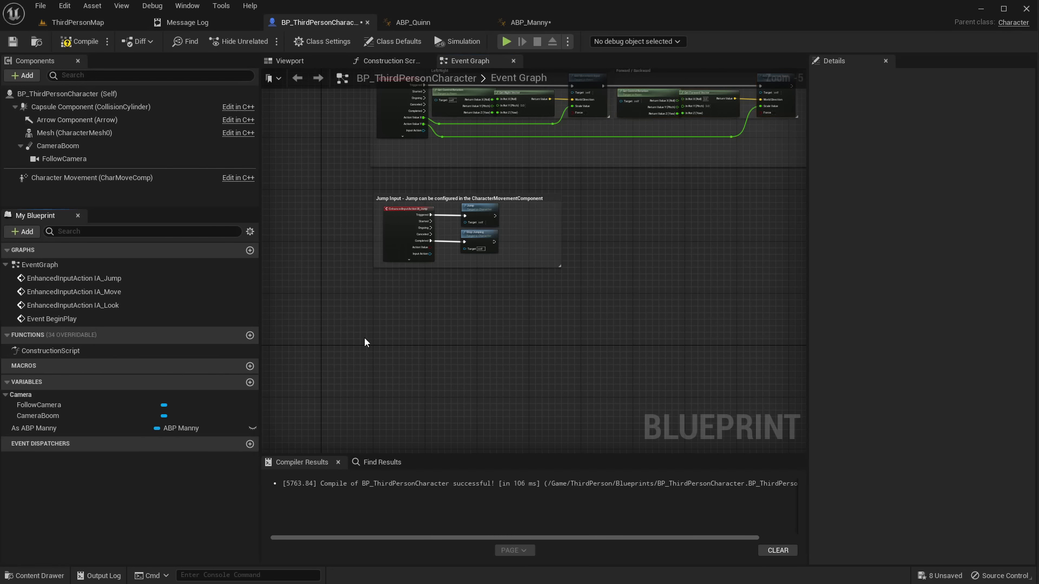
{"action": "scroll", "coordinate": [382, 325], "scroll_direction": "up", "scroll_amount": 4}
{"action": "right_click", "coordinate": [382, 326]}
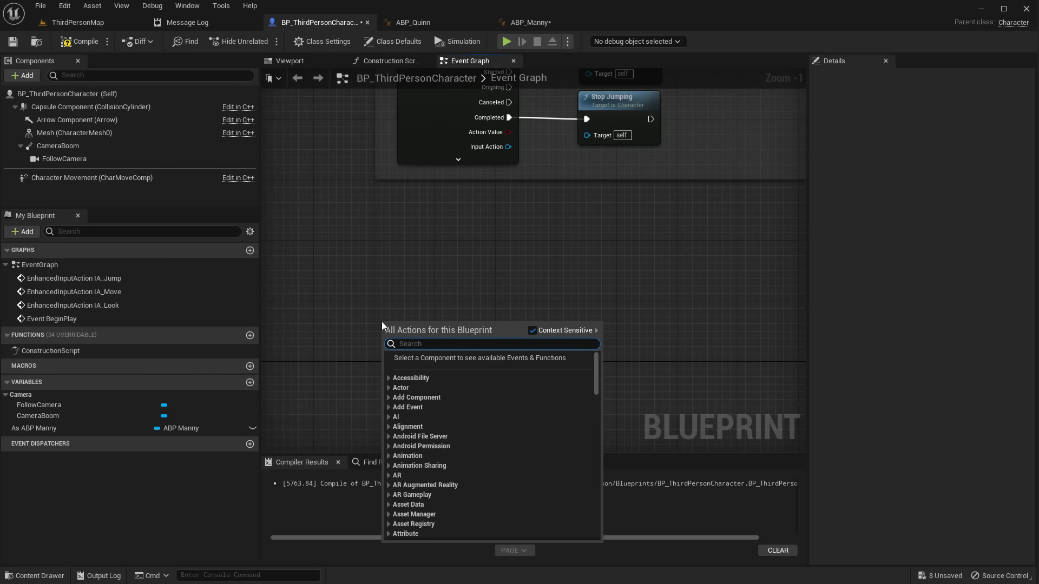
{"action": "type", "text": "alt"}
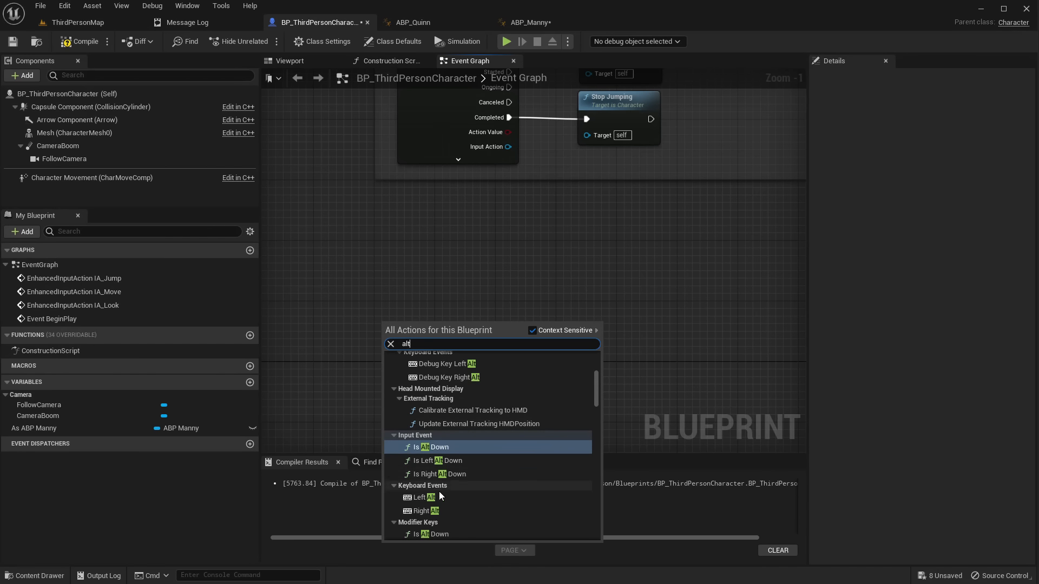
{"action": "left_click", "coordinate": [424, 498]}
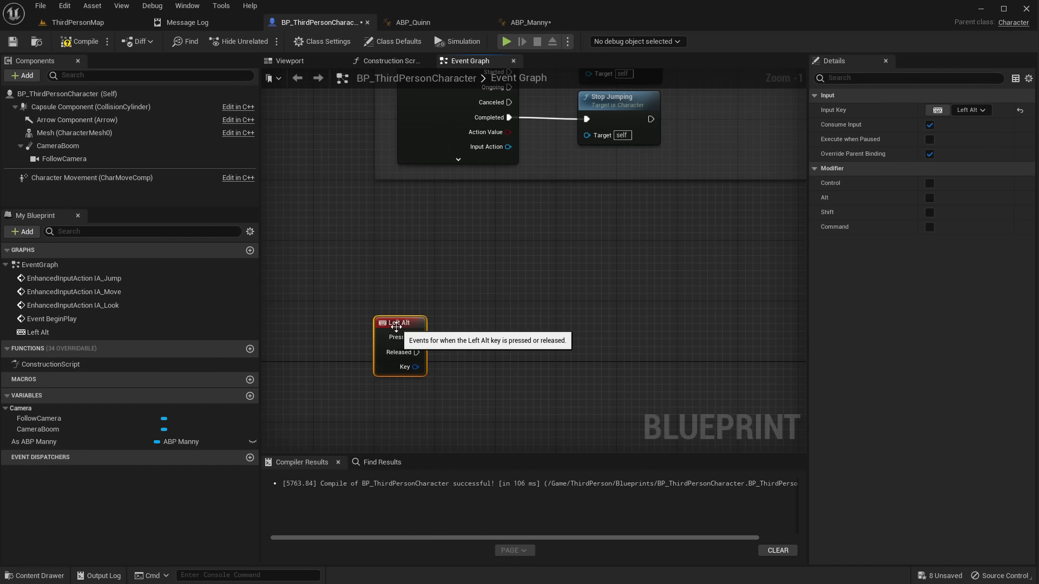
{"action": "left_click_drag", "start_coordinate": [394, 324], "coordinate": [396, 309]}
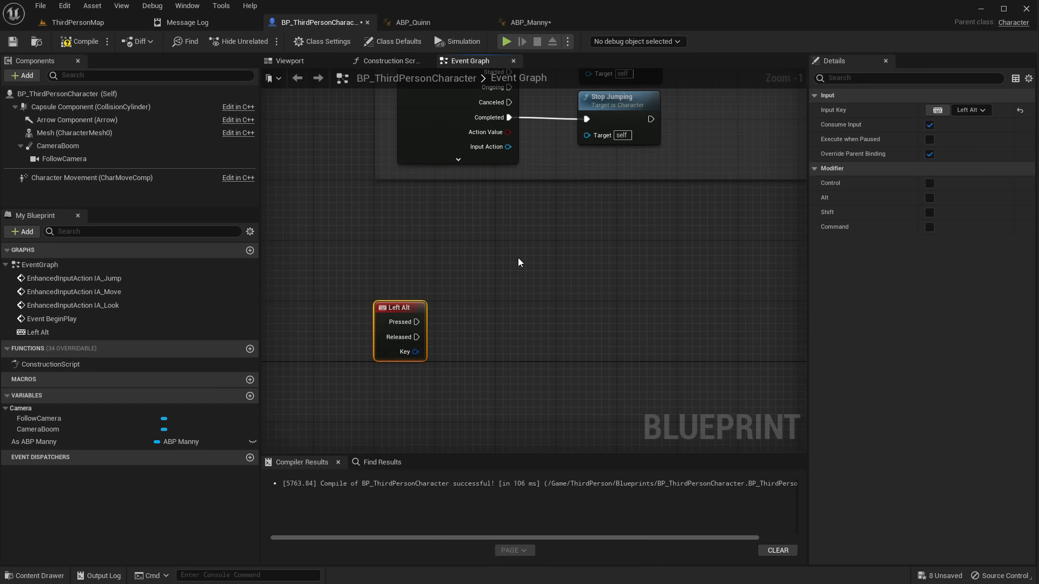
{"action": "right_click_drag", "start_coordinate": [517, 258], "coordinate": [524, 288]}
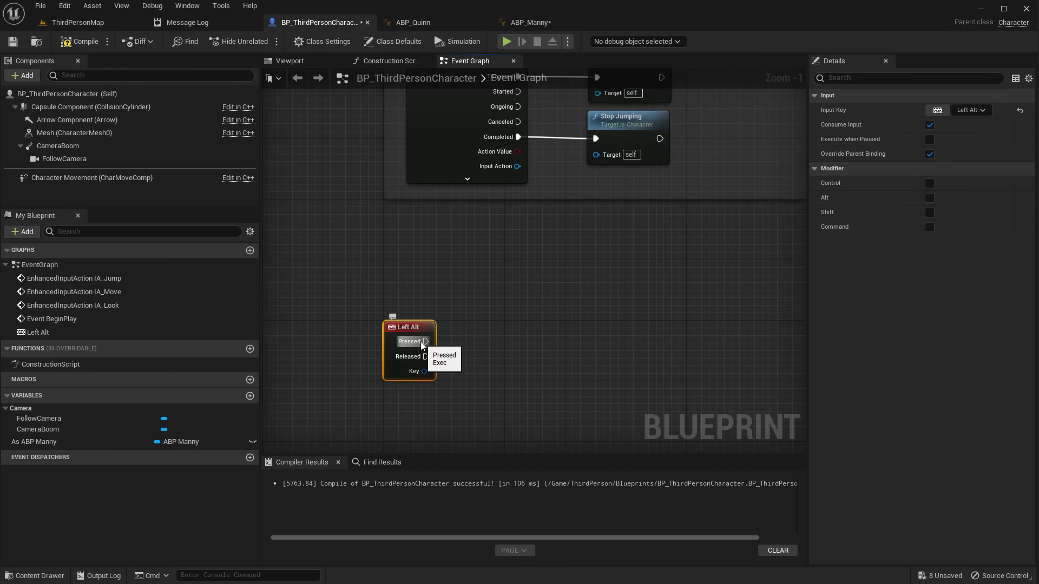
{"action": "right_click_drag", "start_coordinate": [463, 343], "coordinate": [473, 224]}
{"action": "scroll", "coordinate": [474, 225], "scroll_direction": "up", "scroll_amount": 1}
Step: Close the ABP_Quinn editor and inspect the Proning variable driving Blend Poses by bool in ABP_Manny's AnimGraph
{"action": "left_click", "coordinate": [427, 22]}
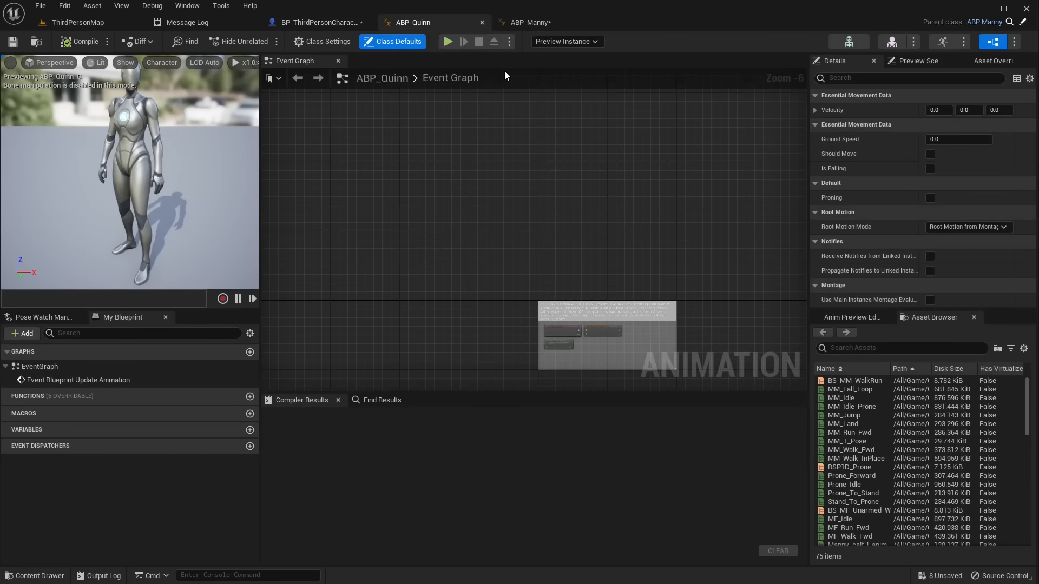
{"action": "left_click", "coordinate": [483, 21]}
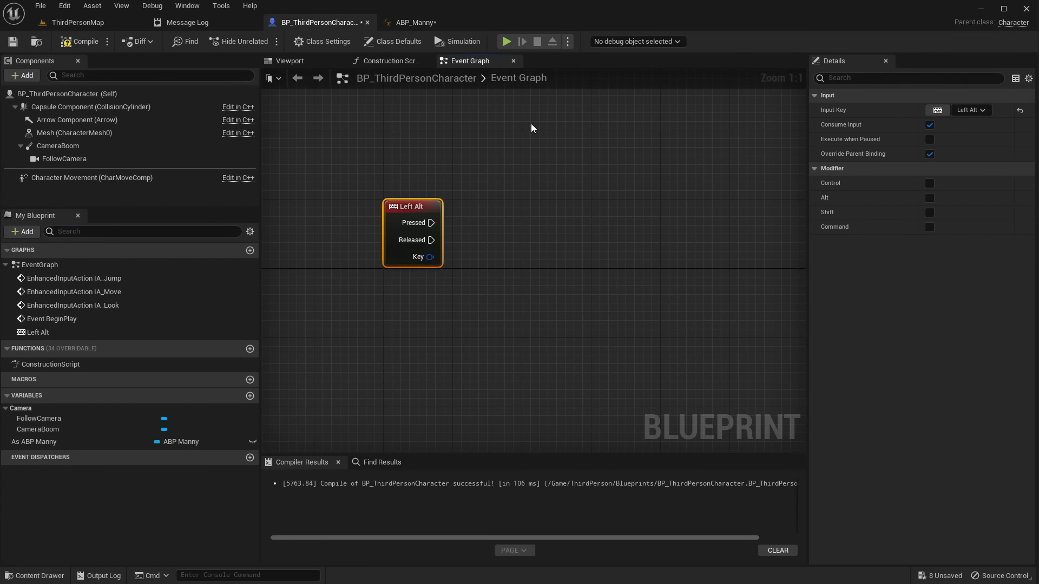
{"action": "left_click", "coordinate": [420, 23]}
{"action": "left_click_drag", "start_coordinate": [390, 276], "coordinate": [468, 327]}
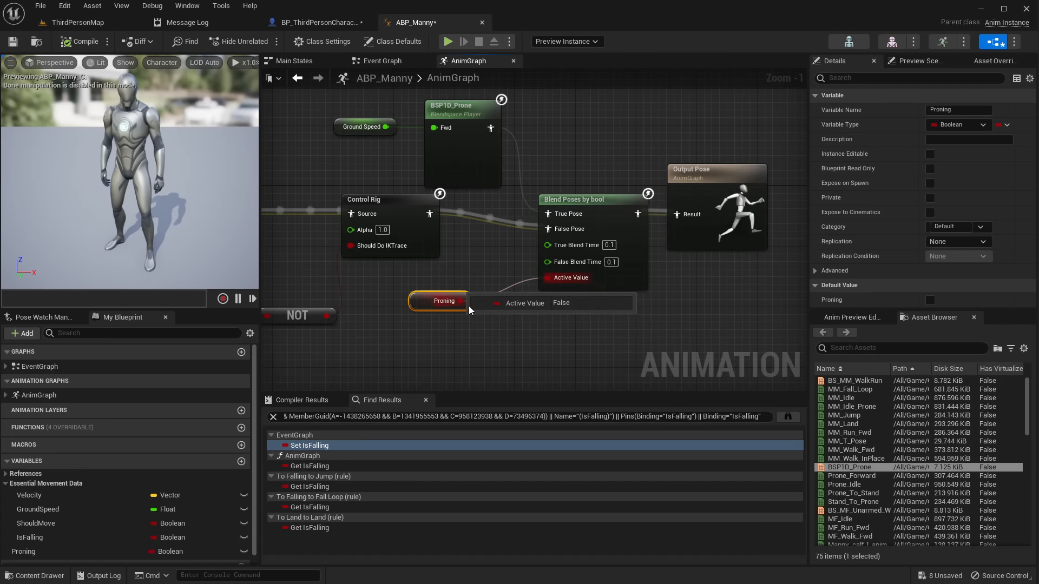
Step: Add a Mesh reference node beside Add Mapping Context in BP_ThirdPersonCharacter's Event Graph
{"action": "left_click", "coordinate": [319, 22]}
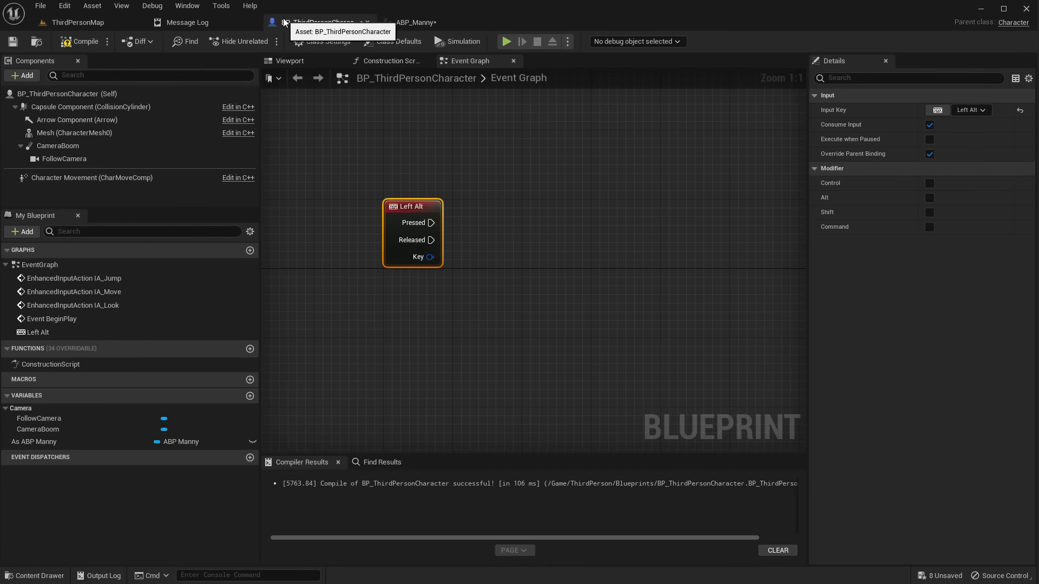
{"action": "scroll", "coordinate": [571, 214], "scroll_direction": "down", "scroll_amount": 4}
{"action": "right_click_drag", "start_coordinate": [571, 214], "coordinate": [473, 453]}
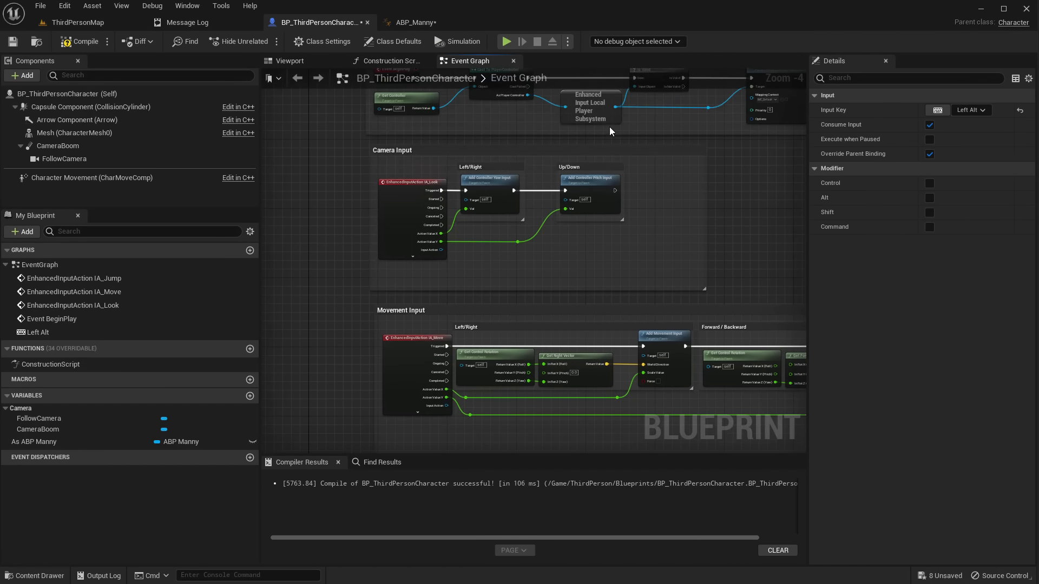
{"action": "right_click_drag", "start_coordinate": [609, 132], "coordinate": [397, 280]}
{"action": "scroll", "coordinate": [595, 237], "scroll_direction": "up", "scroll_amount": 3}
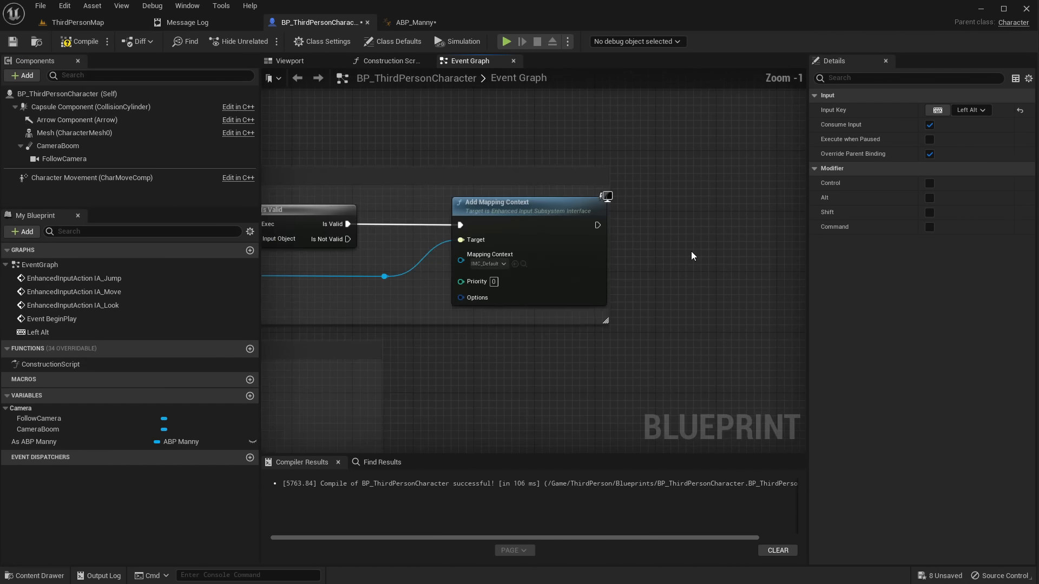
{"action": "left_click_drag", "start_coordinate": [42, 135], "coordinate": [640, 249]}
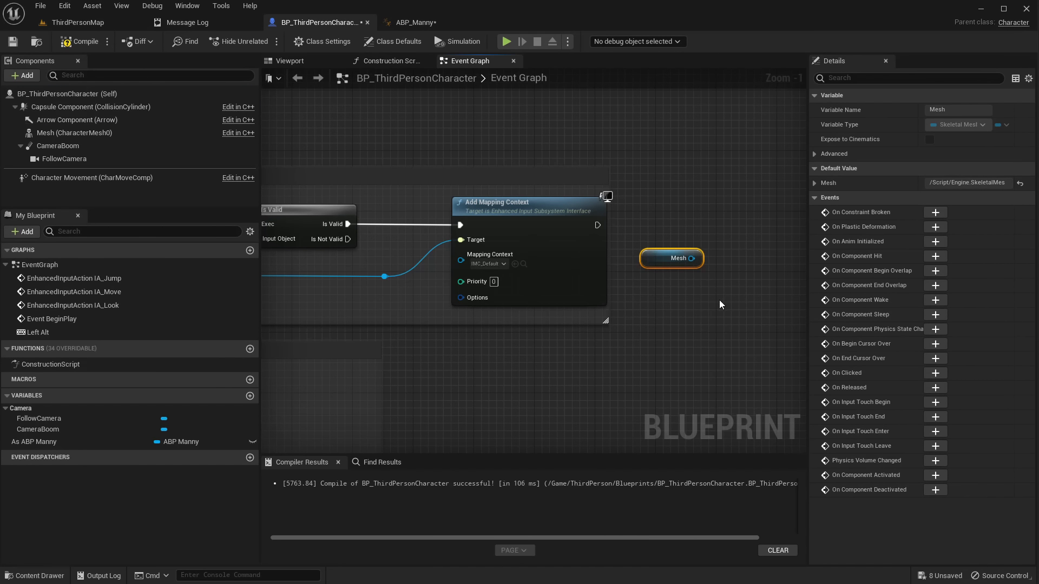
{"action": "right_click_drag", "start_coordinate": [719, 304], "coordinate": [573, 353]}
Step: Create a Get Anim Instance node from Mesh, straighten their connection and place both lower beside Add Mapping Context
{"action": "left_click_drag", "start_coordinate": [535, 311], "coordinate": [620, 310]}
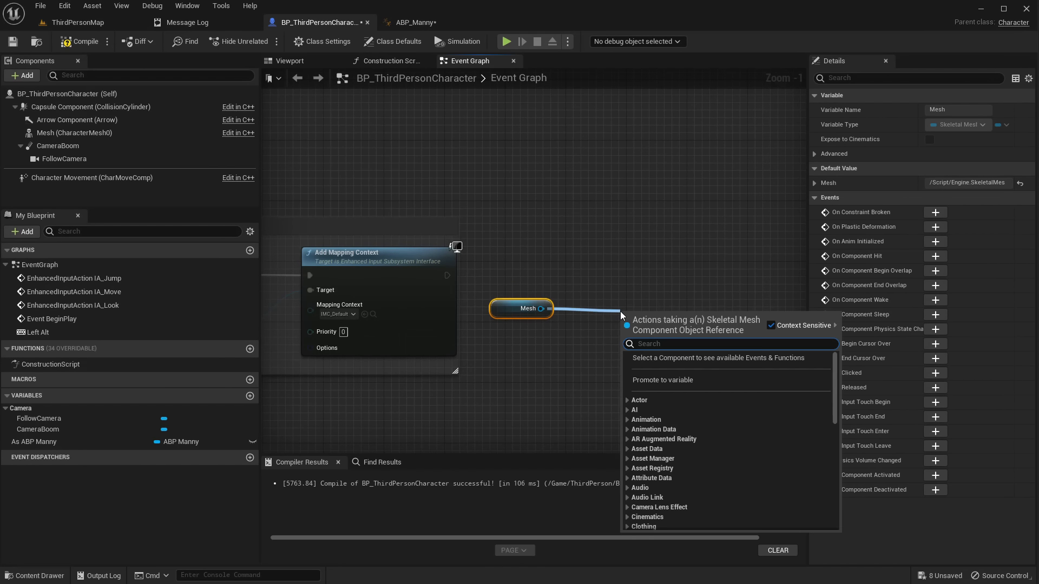
{"action": "type", "text": "set"}
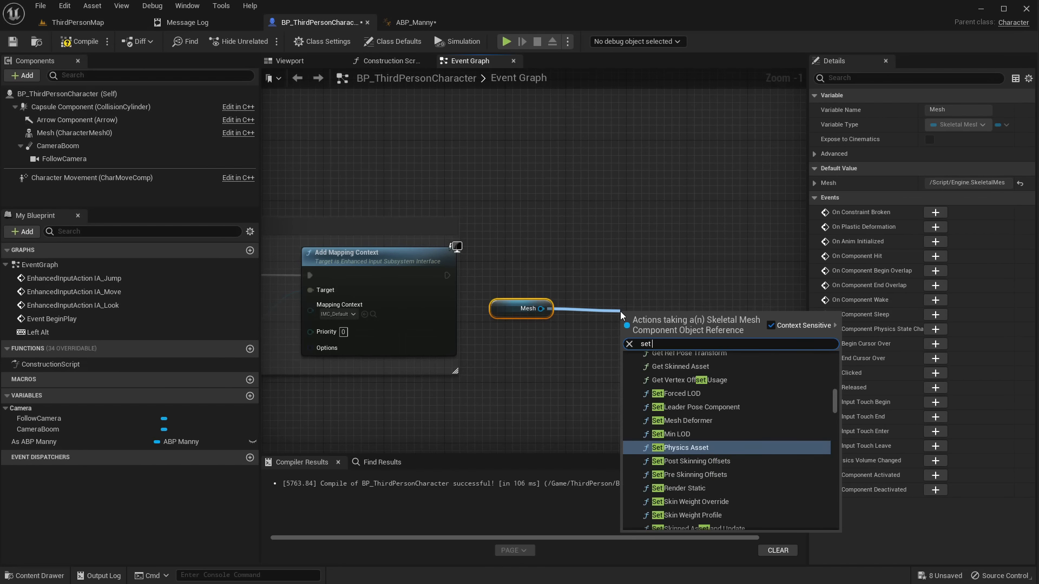
{"action": "key", "text": "ctrl+a"}
{"action": "type", "text": "get anim i"}
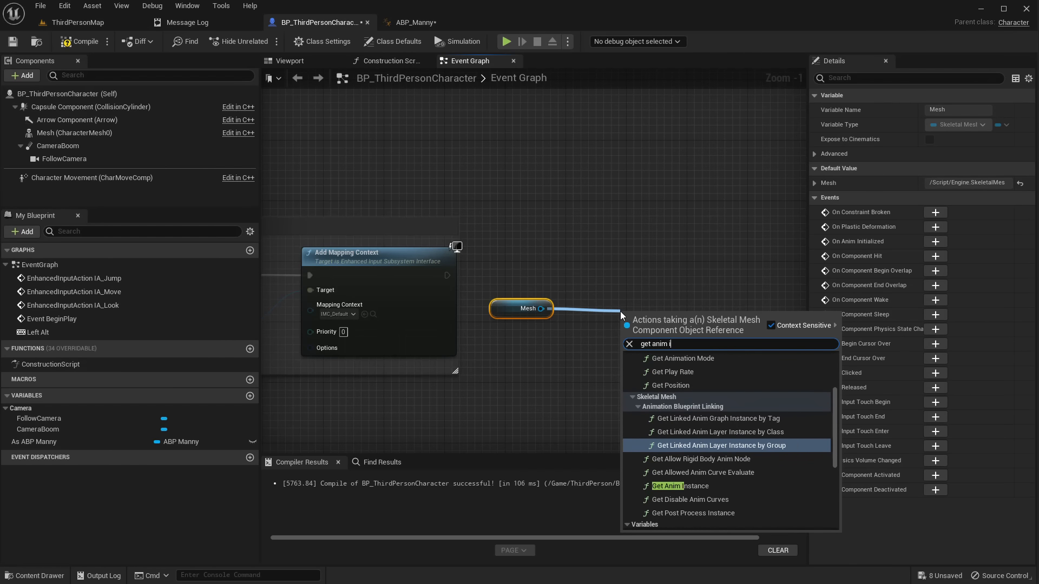
{"action": "type", "text": "nsta"}
{"action": "key", "text": "Down"}
{"action": "key", "text": "Return"}
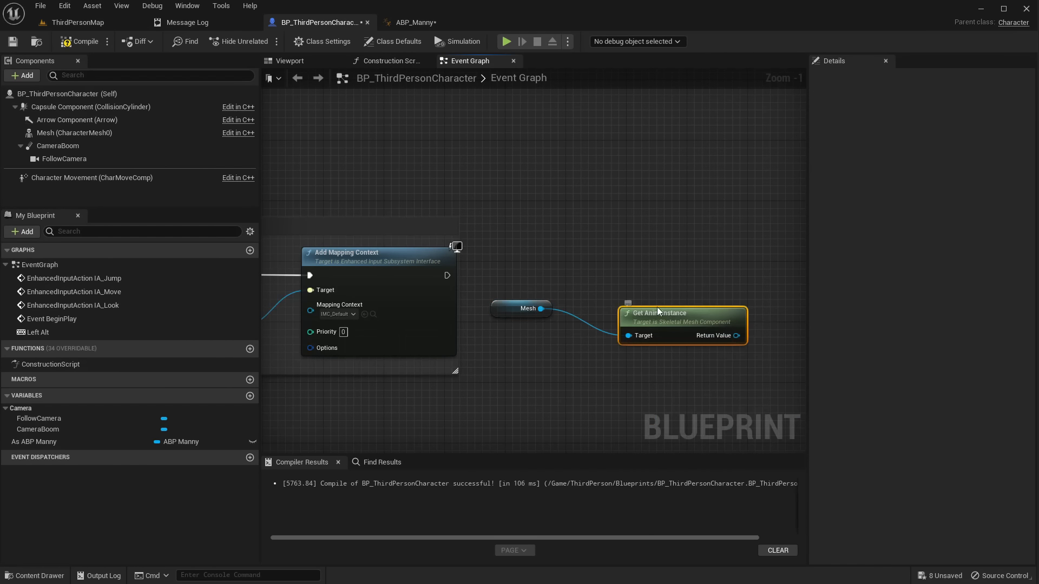
{"action": "left_click_drag", "start_coordinate": [507, 288], "coordinate": [660, 367]}
{"action": "key", "text": "q"}
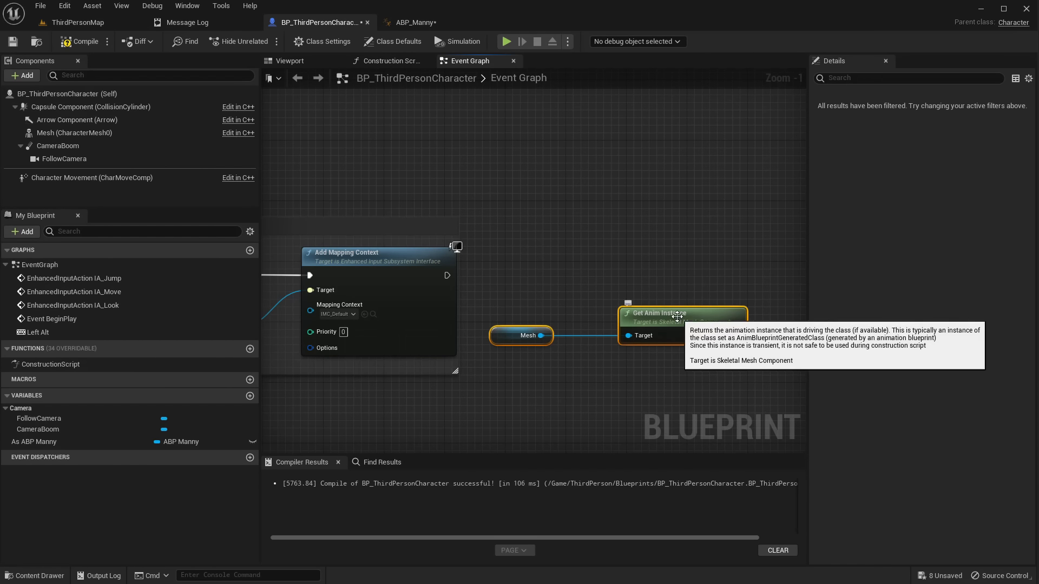
{"action": "left_click_drag", "start_coordinate": [676, 315], "coordinate": [631, 376]}
{"action": "right_click_drag", "start_coordinate": [684, 378], "coordinate": [587, 345]}
Step: Cast the Get Anim Instance return value to ABP_Manny, and run the cast after Add Mapping Context, aligned with it
{"action": "left_click_drag", "start_coordinate": [593, 367], "coordinate": [627, 287]}
{"action": "type", "text": "cast to abp"}
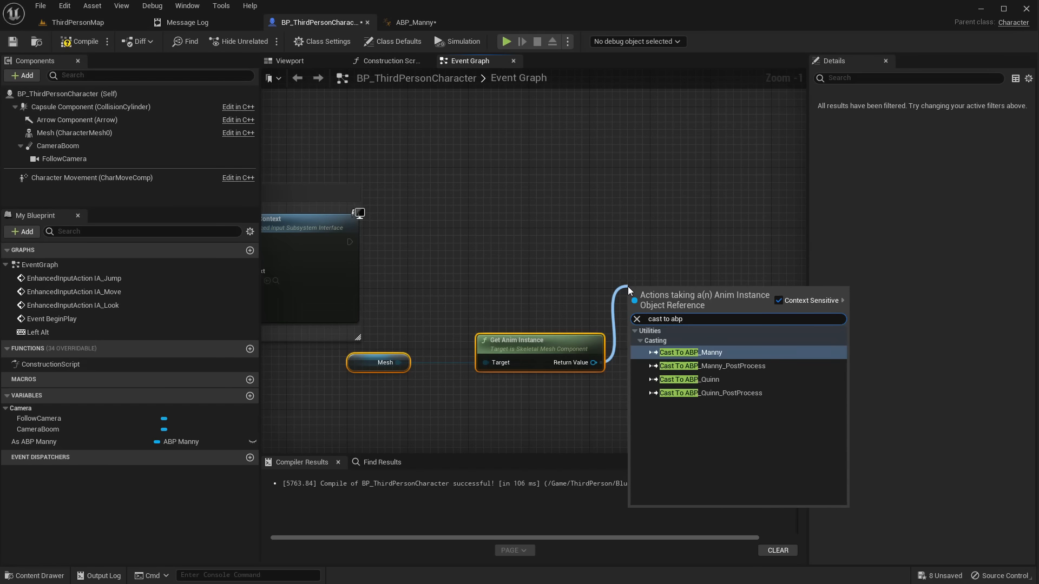
{"action": "key", "text": "Return"}
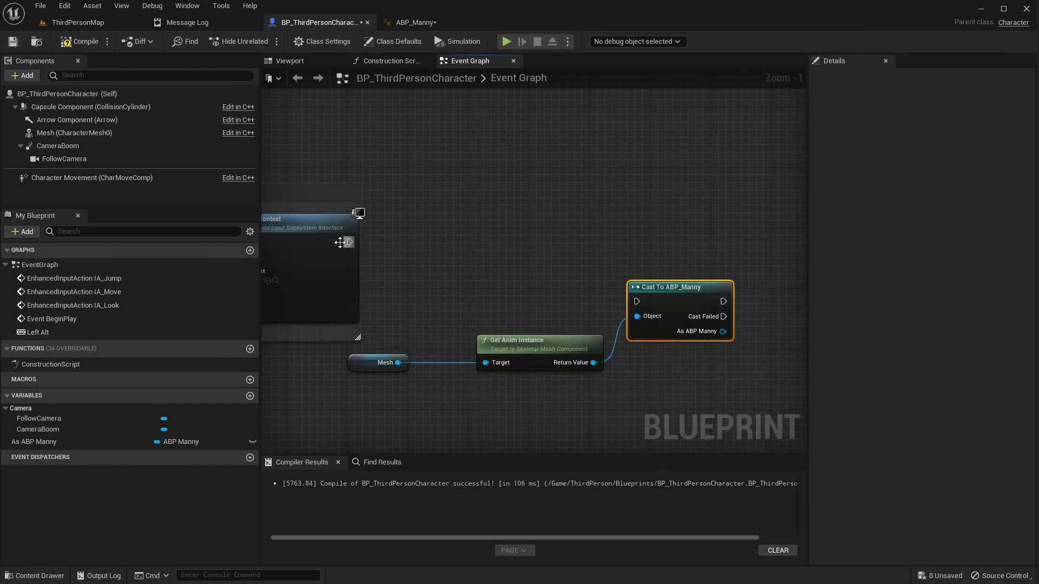
{"action": "left_click_drag", "start_coordinate": [350, 242], "coordinate": [637, 301]}
{"action": "left_click_drag", "start_coordinate": [667, 300], "coordinate": [689, 239]}
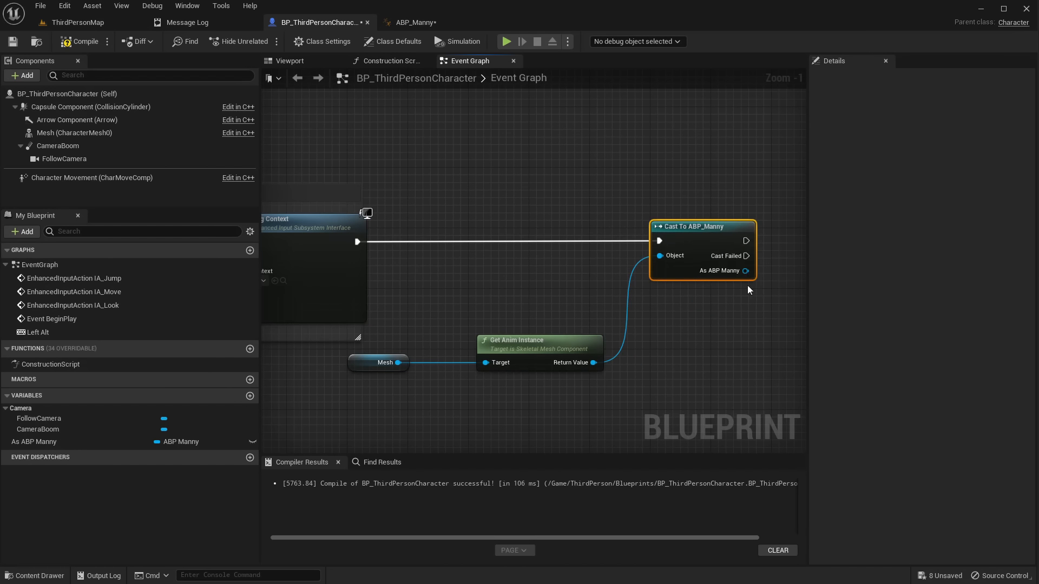
Step: Promote the cast's As ABP Manny output to a variable
{"action": "right_click", "coordinate": [745, 271]}
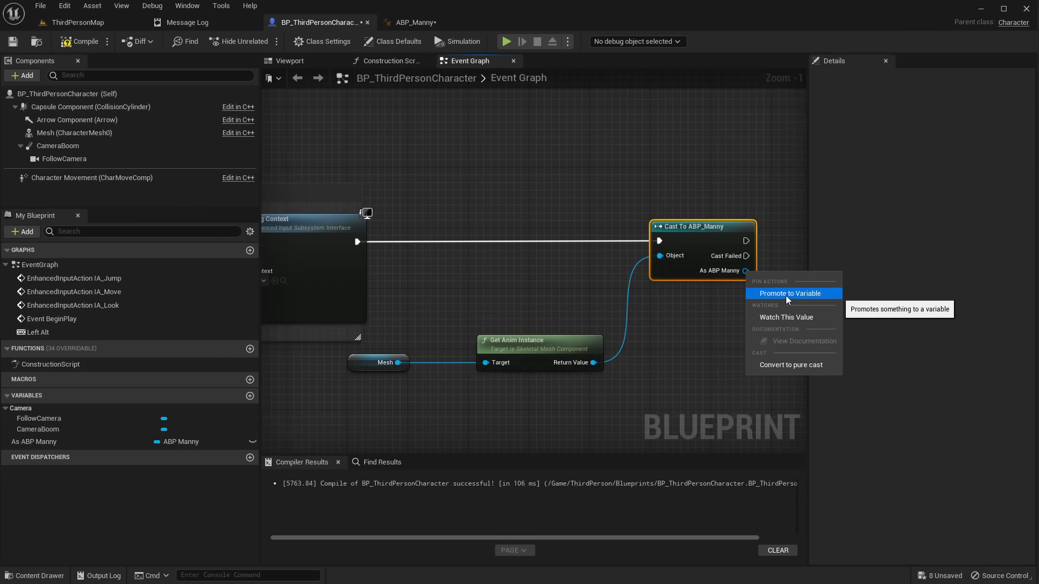
{"action": "left_click", "coordinate": [785, 296]}
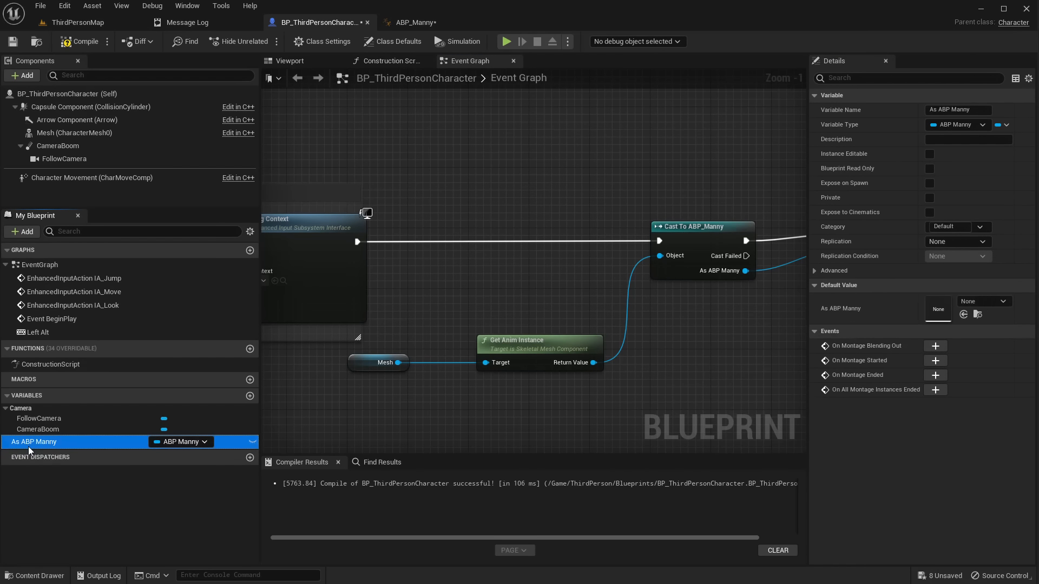
{"action": "right_click_drag", "start_coordinate": [587, 198], "coordinate": [325, 232]}
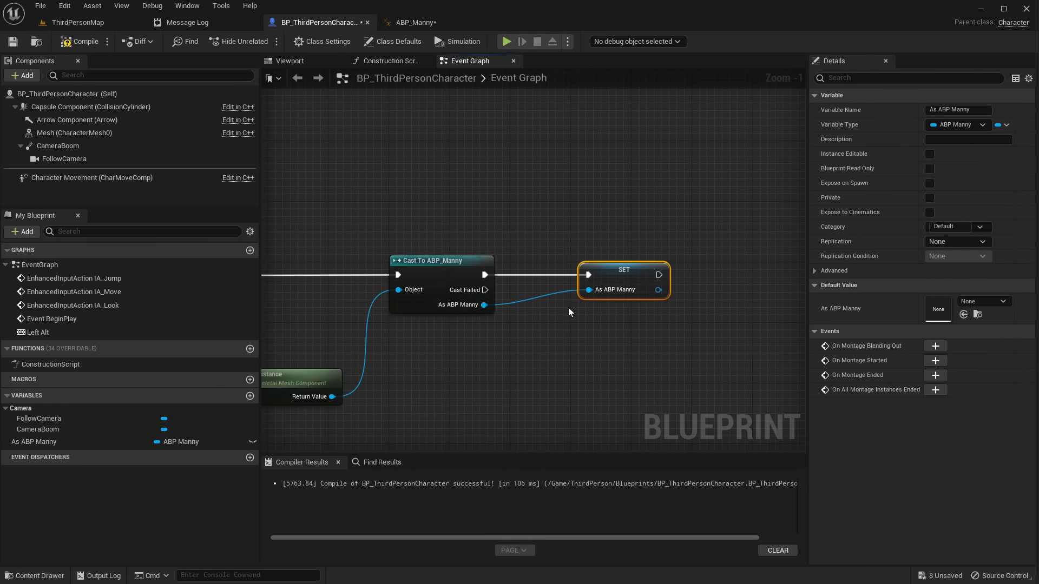
Step: Add a Flip Flop node to the Pressed output of the Left Alt event
{"action": "right_click_drag", "start_coordinate": [568, 330], "coordinate": [688, 171]}
{"action": "scroll", "coordinate": [689, 171], "scroll_direction": "down", "scroll_amount": 5}
{"action": "right_click_drag", "start_coordinate": [463, 371], "coordinate": [528, 133]}
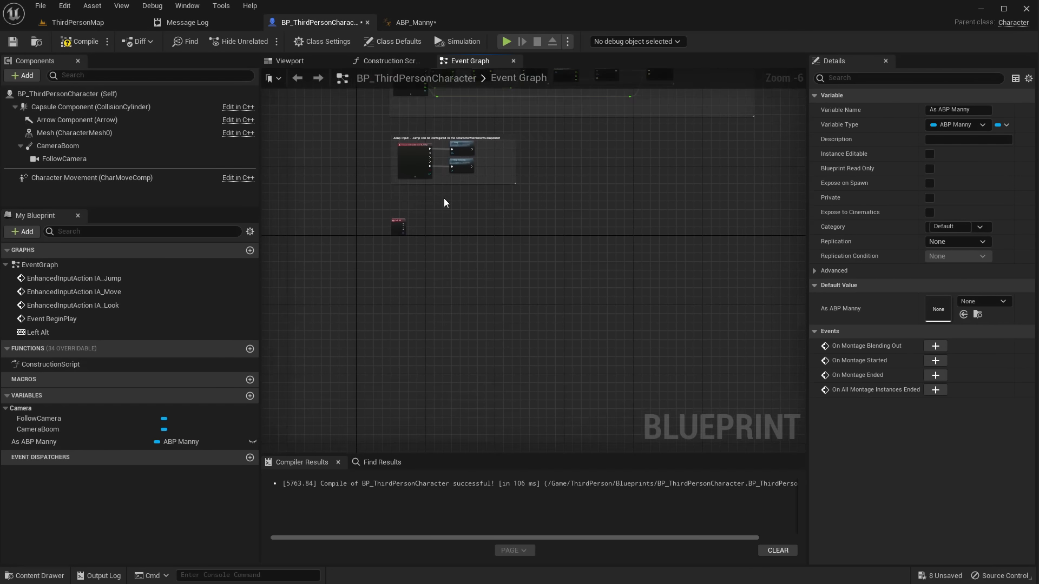
{"action": "scroll", "coordinate": [433, 219], "scroll_direction": "up", "scroll_amount": 6}
{"action": "right_click_drag", "start_coordinate": [422, 248], "coordinate": [473, 285]}
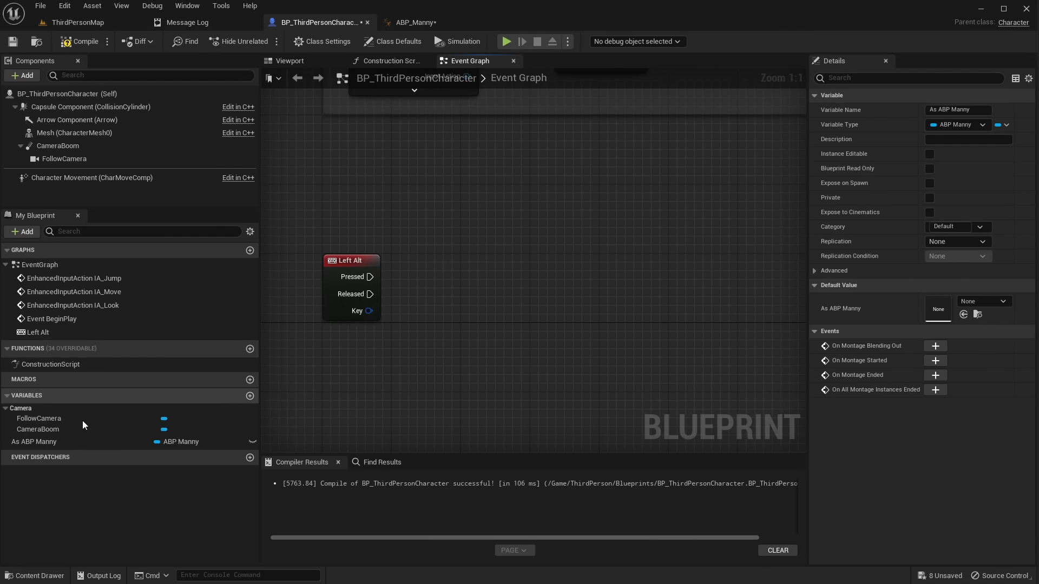
{"action": "left_click_drag", "start_coordinate": [34, 441], "coordinate": [505, 307]}
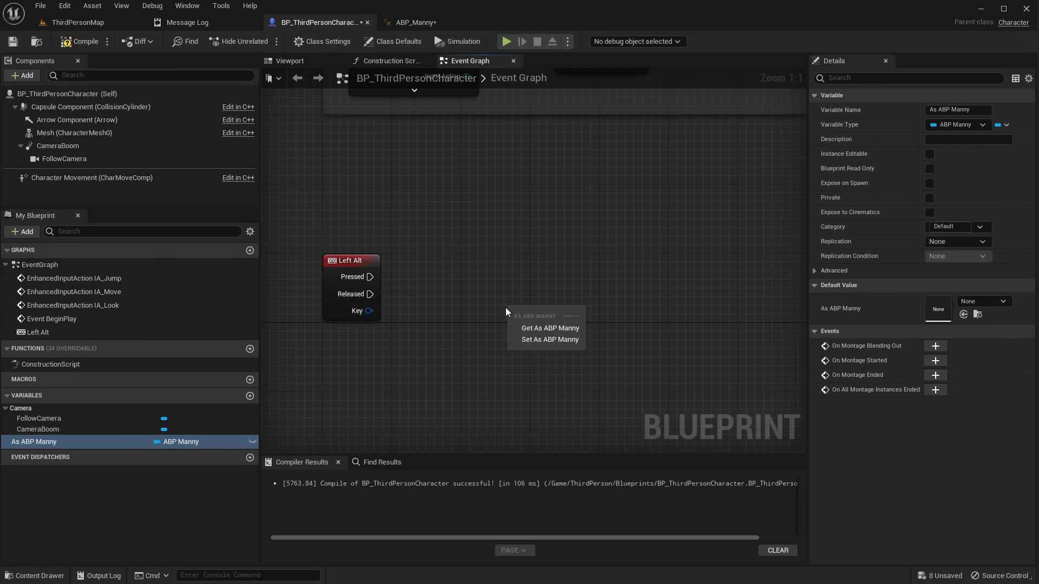
{"action": "left_click_drag", "start_coordinate": [343, 280], "coordinate": [431, 275]}
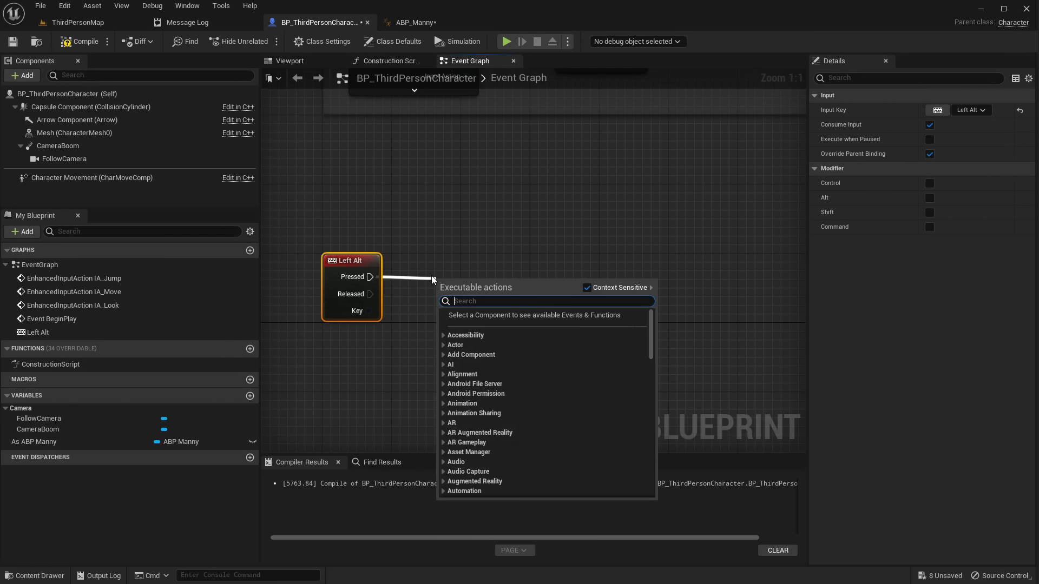
{"action": "type", "text": "flipf"}
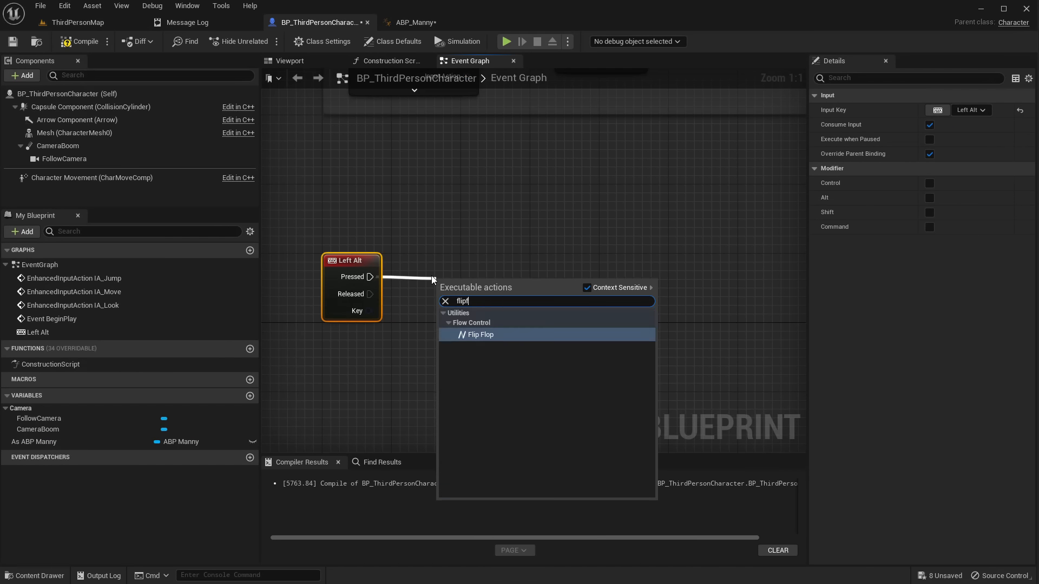